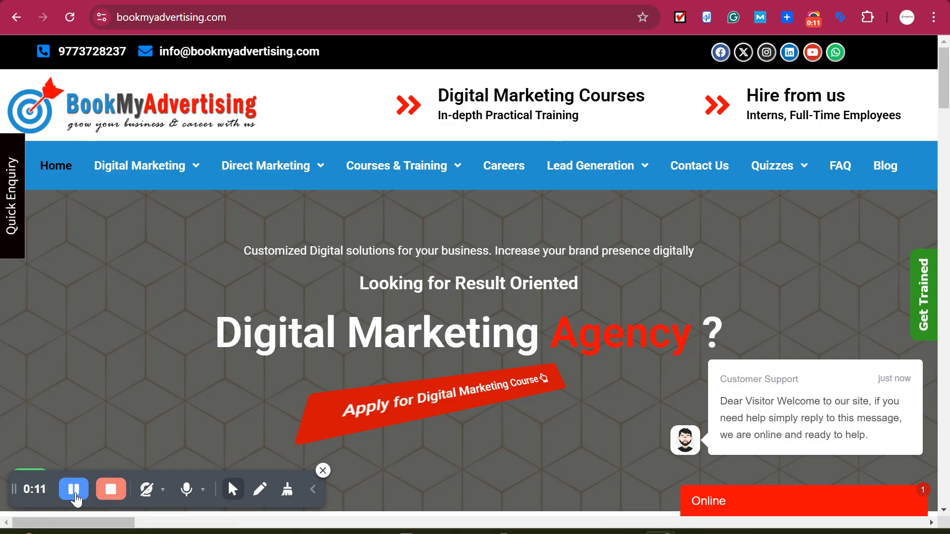
Step: Switch to Photoshop and create a new 1080 × 1080 pixel RGB document with a white background
mouse_move(629, 533)
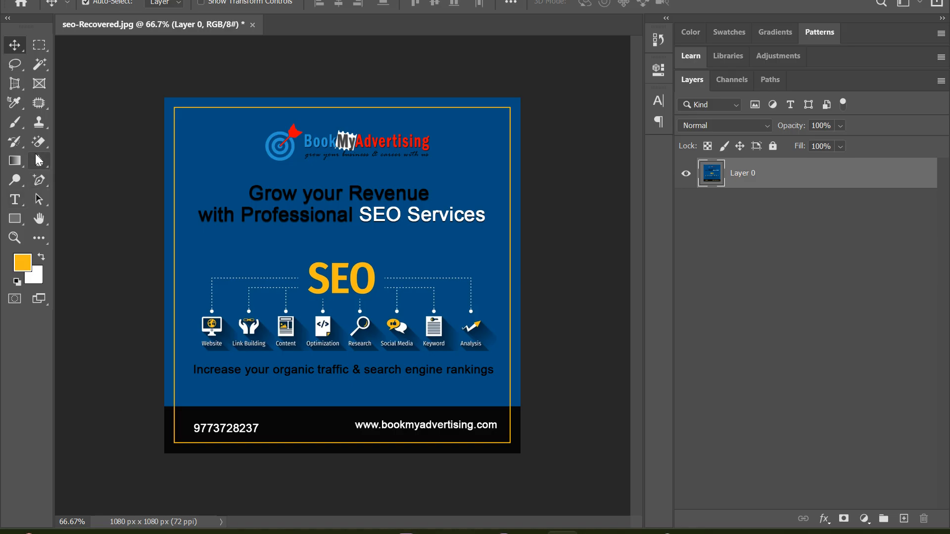
left_click(13, 123)
left_click(12, 122)
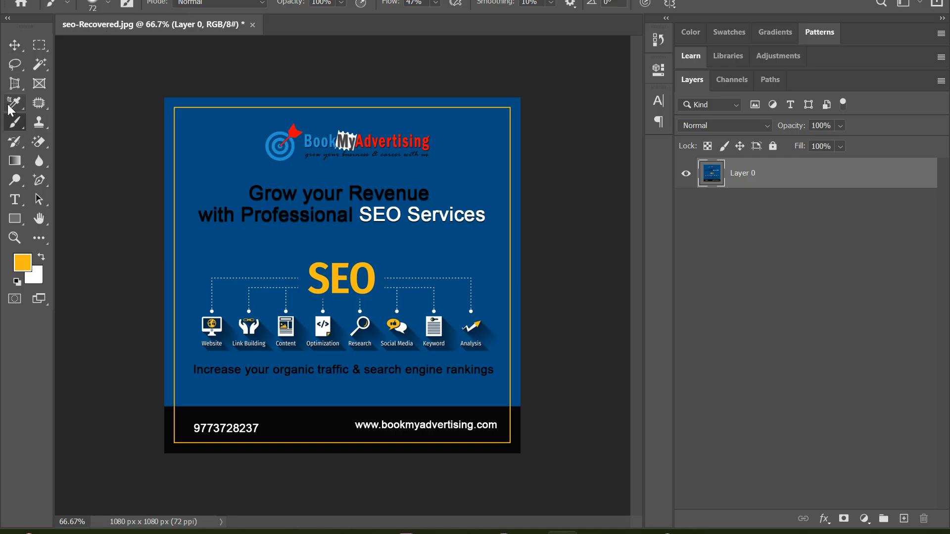
left_click(31, 1)
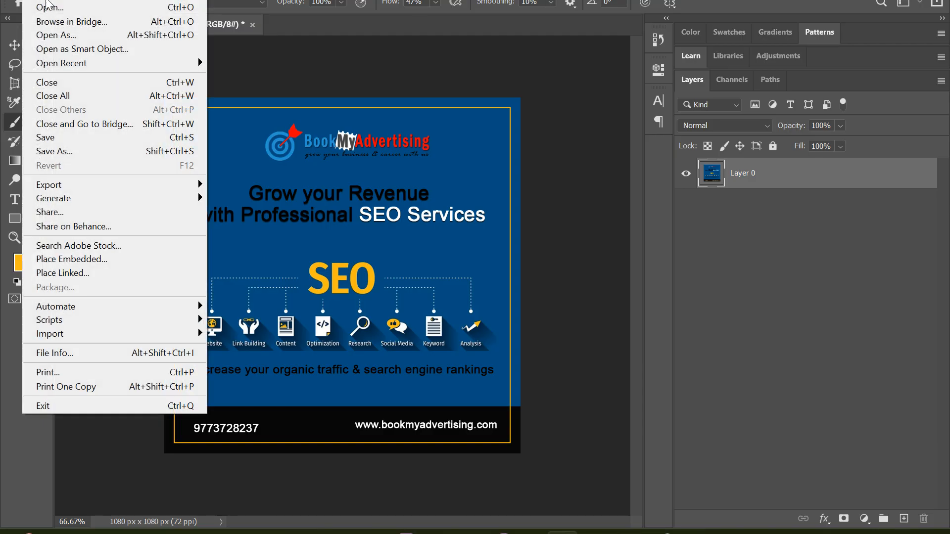
key("Escape")
key("ctrl+n")
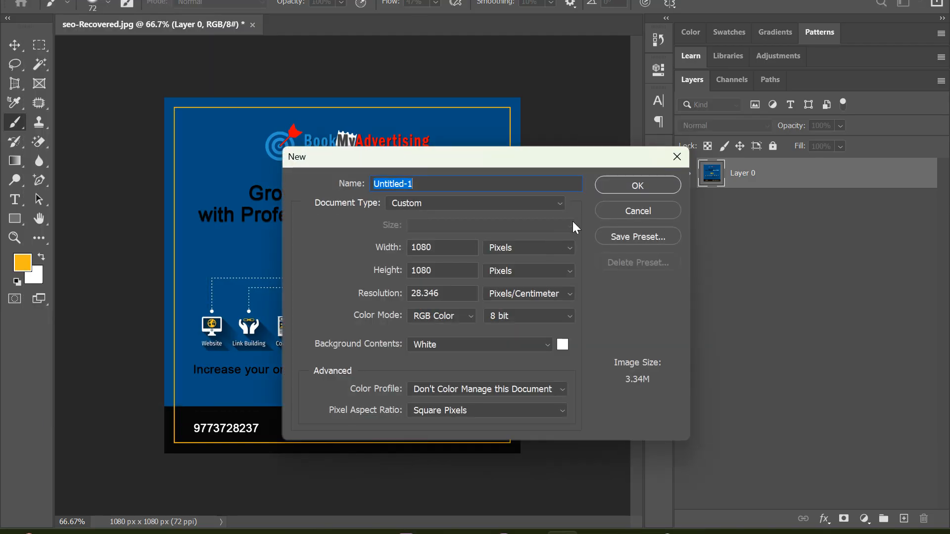
left_click(624, 188)
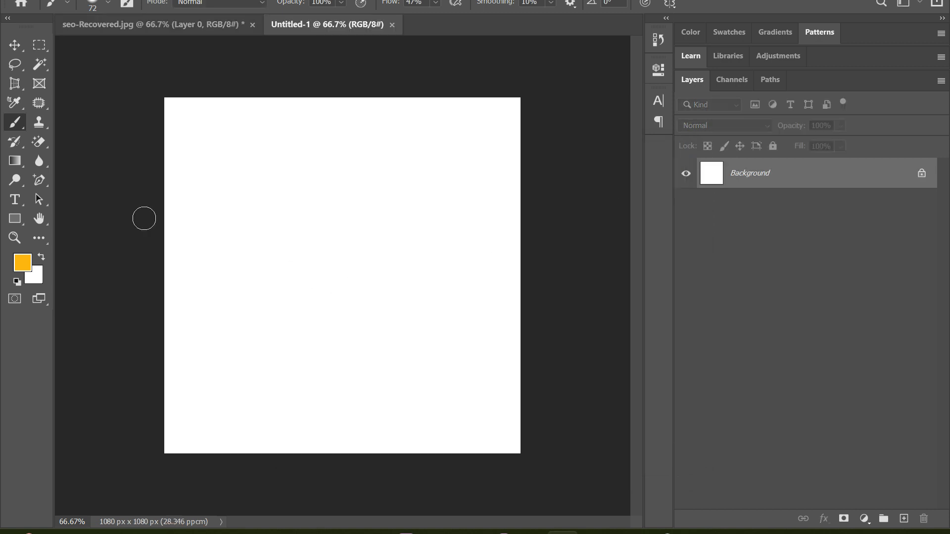
Step: Choose the Brush Tool and set the foreground colour to green #1fa508
right_click(15, 123)
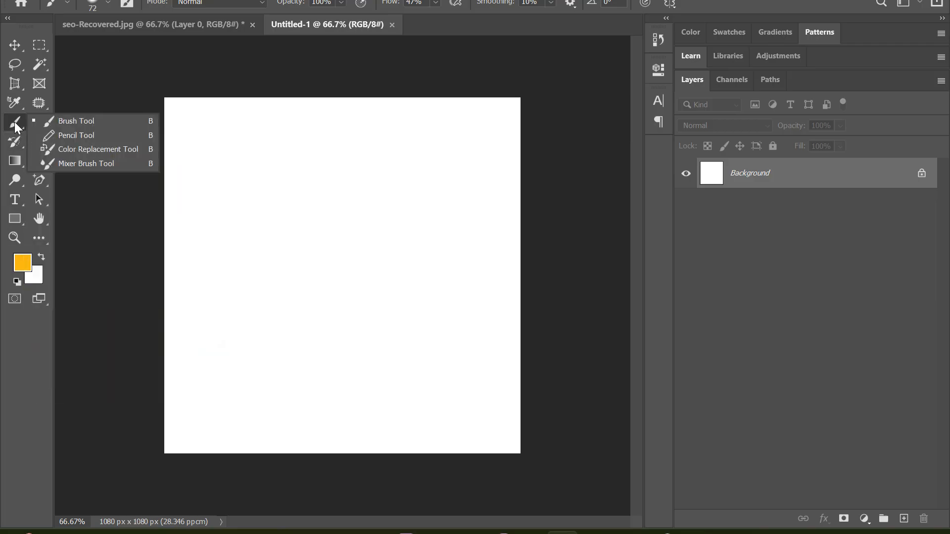
left_click(69, 128)
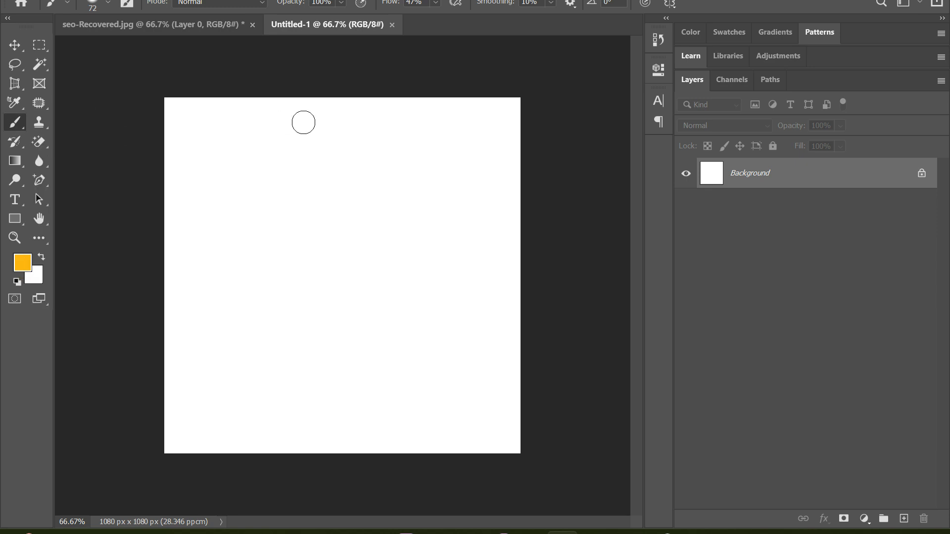
left_click(23, 266)
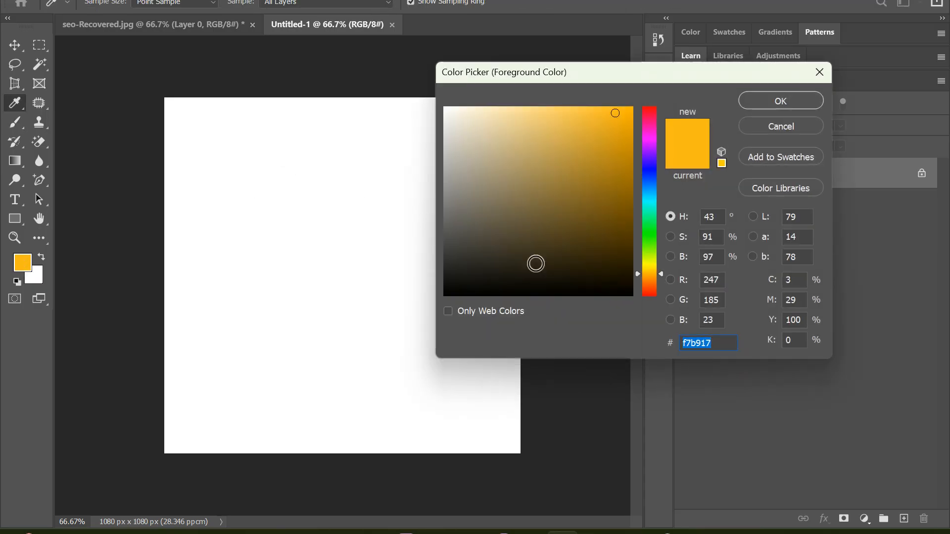
left_click(648, 237)
left_click(624, 174)
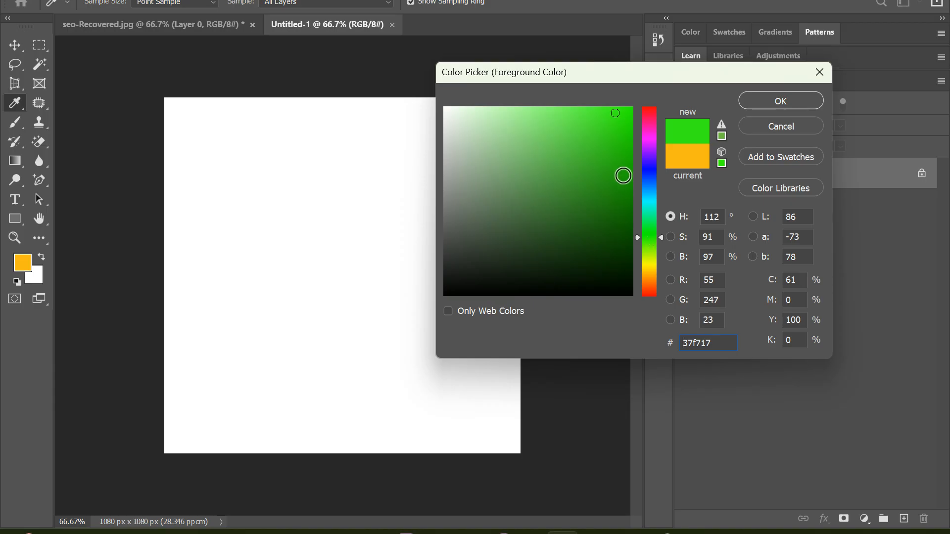
left_click(751, 102)
key("b")
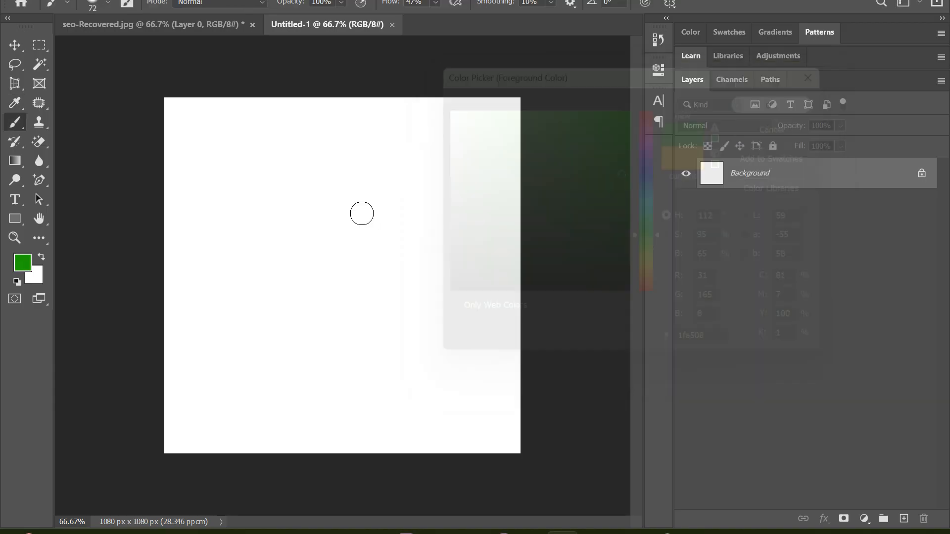
Step: Paint a freehand green scribble mid-canvas, then add a softer-edged 91 px stroke above it
mouse_move(361, 212)
left_mouse_down()
mouse_move(298, 281)
mouse_move(255, 304)
mouse_move(251, 273)
mouse_move(266, 236)
mouse_move(416, 183)
mouse_move(351, 326)
mouse_move(350, 211)
mouse_move(376, 178)
mouse_move(361, 194)
mouse_move(393, 215)
mouse_move(348, 265)
left_mouse_up()
right_click(283, 181)
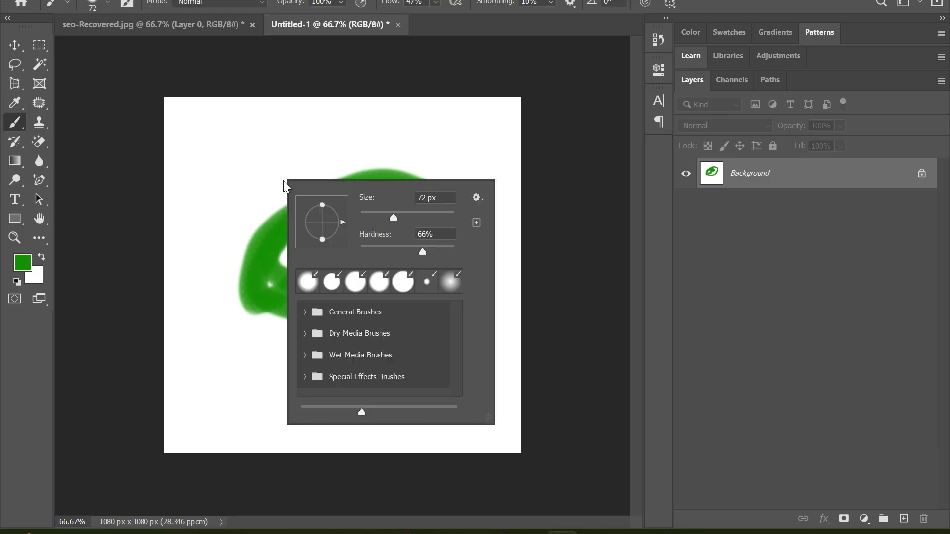
mouse_move(394, 218)
left_mouse_down()
mouse_move(364, 218)
mouse_move(425, 218)
mouse_move(372, 222)
left_mouse_up()
left_click_drag(402, 218, 403, 219)
left_click_drag(454, 251, 364, 259)
left_click(241, 173)
left_click_drag(240, 173, 365, 132)
Step: Set the brush hardness to 100% and paint a hard-edged green stroke diagonally across the upper canvas
right_click(379, 148)
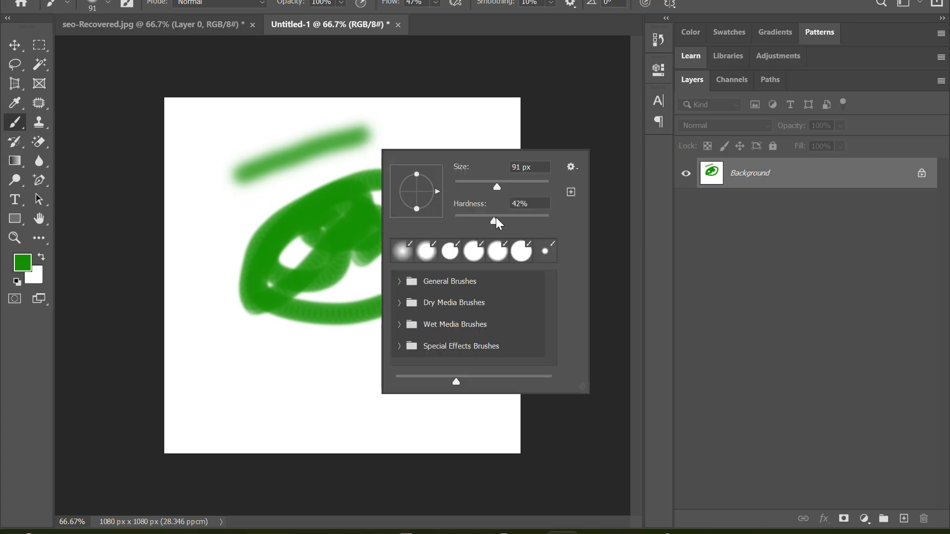
left_click_drag(539, 217, 552, 219)
mouse_move(284, 196)
left_mouse_down()
mouse_move(418, 153)
mouse_move(255, 197)
mouse_move(212, 226)
mouse_move(453, 151)
mouse_move(436, 159)
left_mouse_up()
Step: Enlarge the brush to 432 px and cover the upper part of the canvas with green
right_click(393, 218)
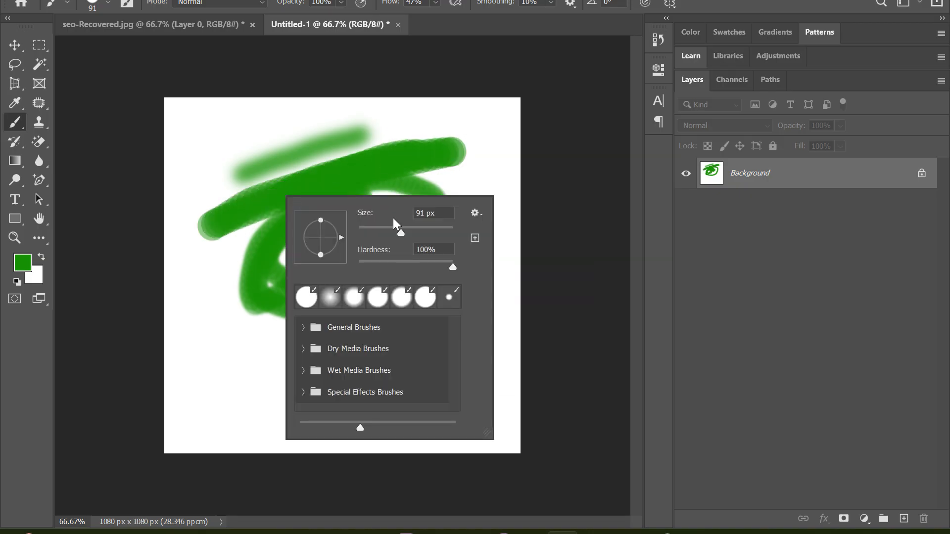
left_click_drag(435, 232, 440, 233)
mouse_move(282, 150)
left_mouse_down()
mouse_move(193, 143)
mouse_move(390, 138)
mouse_move(347, 122)
mouse_move(492, 145)
mouse_move(397, 220)
mouse_move(480, 208)
mouse_move(321, 214)
mouse_move(181, 272)
mouse_move(247, 260)
mouse_move(235, 273)
mouse_move(485, 284)
mouse_move(528, 267)
mouse_move(254, 265)
left_mouse_up()
Step: Turn on the Brush Tip display for the brush preset list
right_click(293, 266)
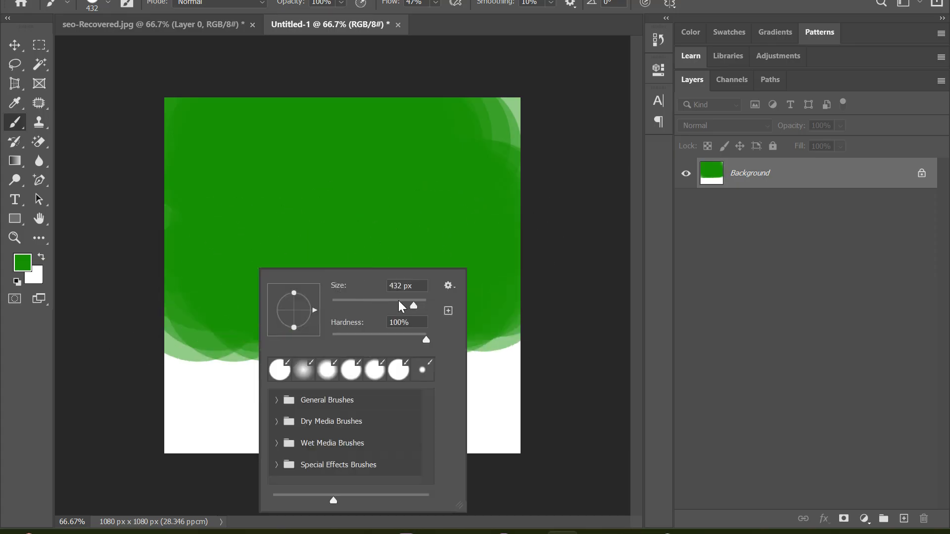
left_click(448, 285)
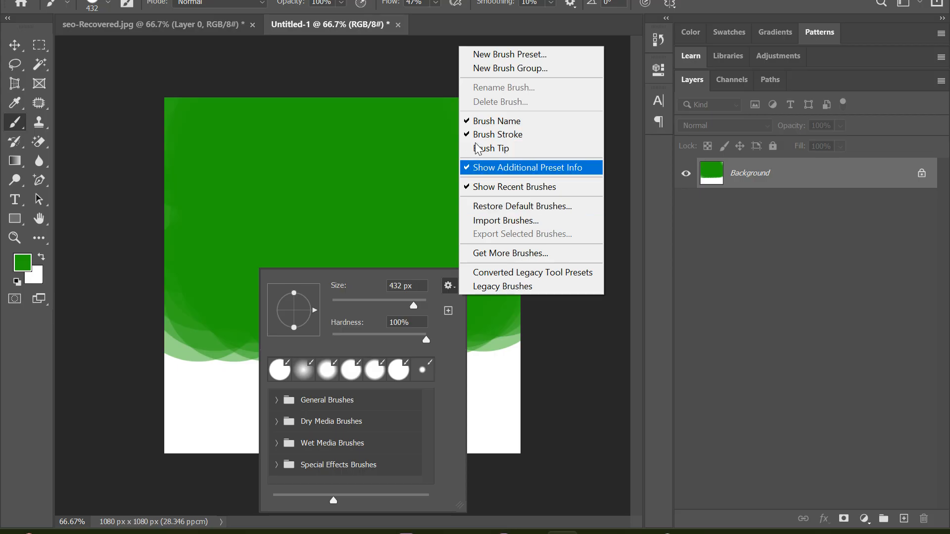
left_click(442, 338)
left_click(449, 286)
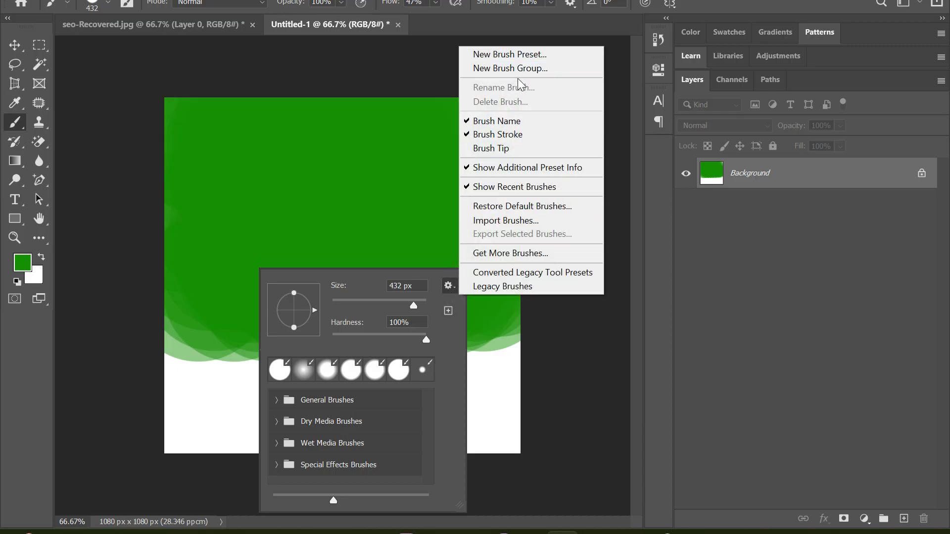
left_click(515, 147)
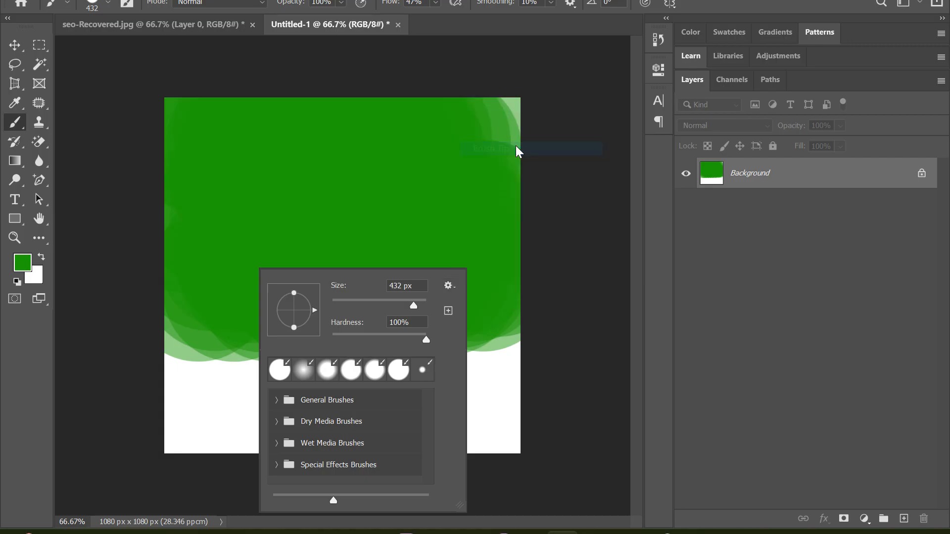
Step: Turn off Show Additional Preset Info for the brush preset list
left_click(447, 310)
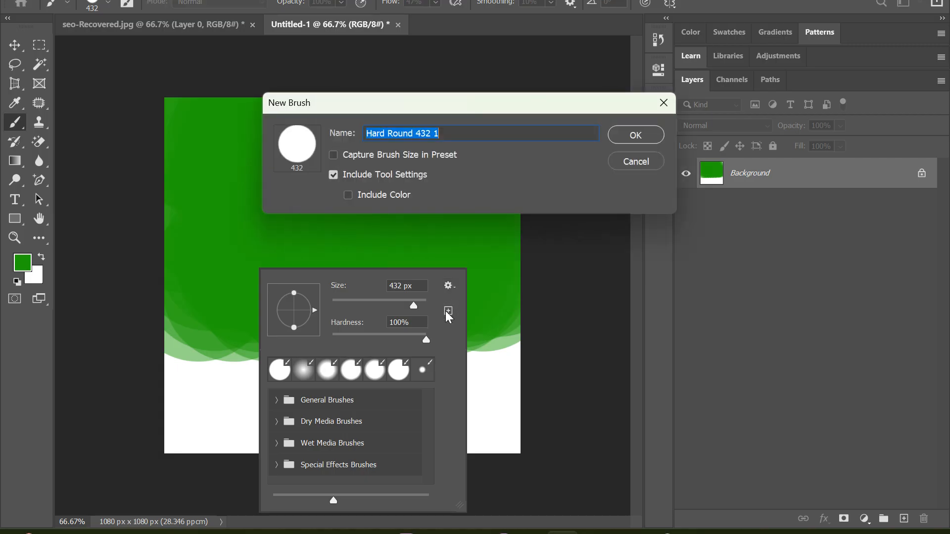
left_click(632, 169)
left_click(449, 285)
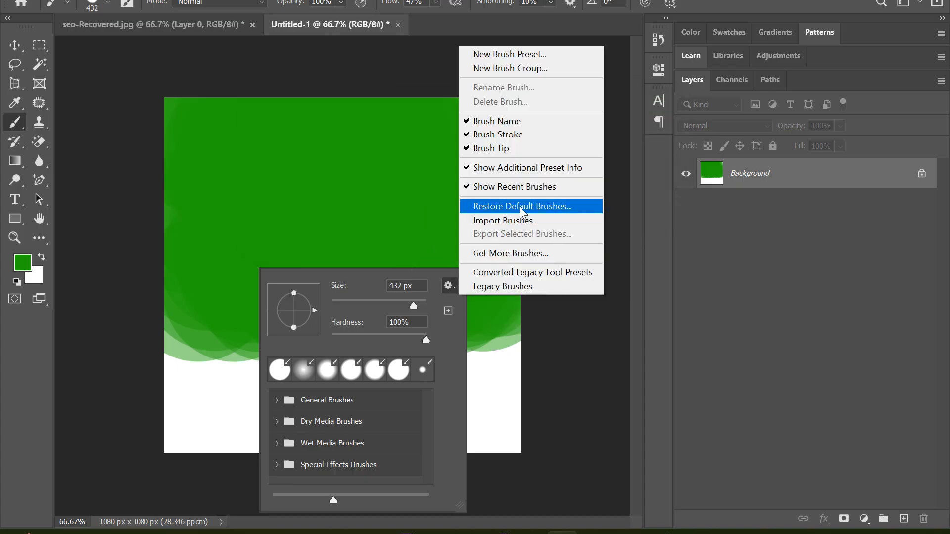
left_click(510, 170)
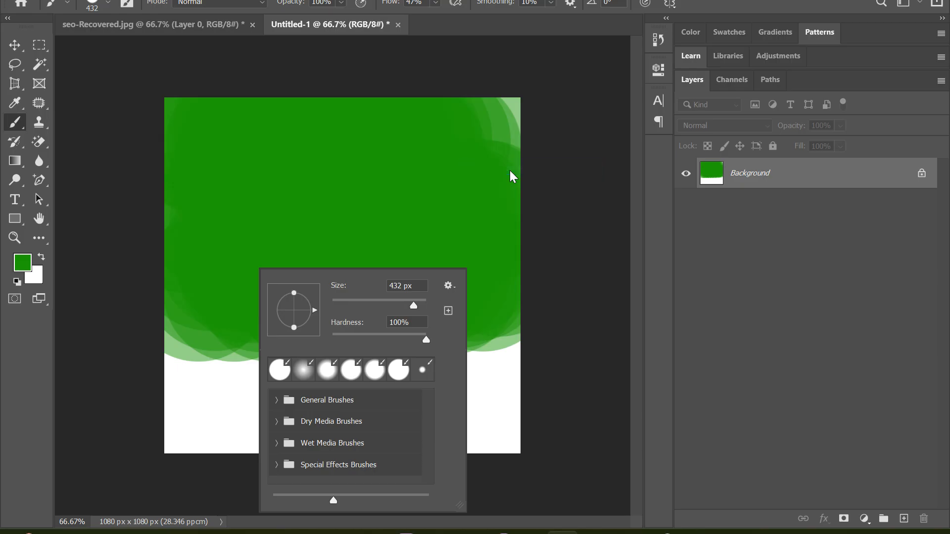
left_click(450, 284)
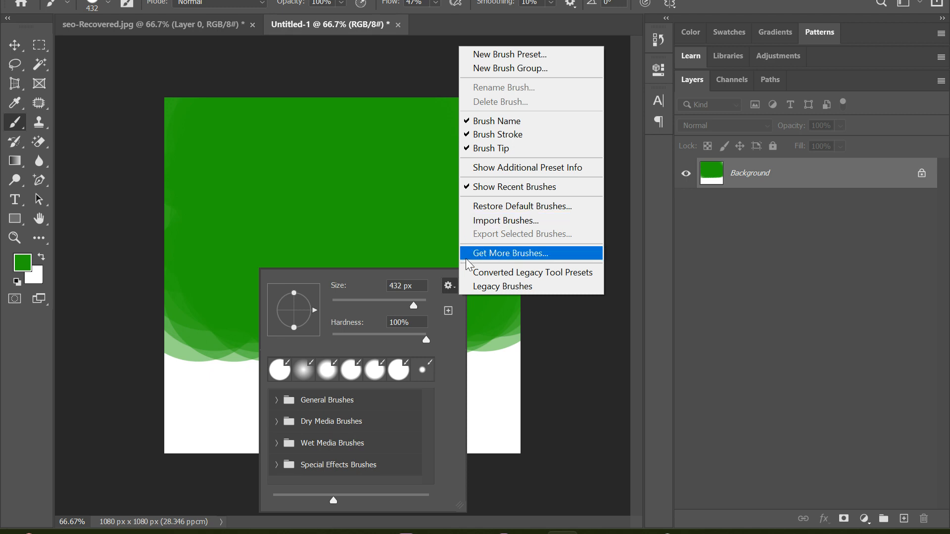
left_click(279, 401)
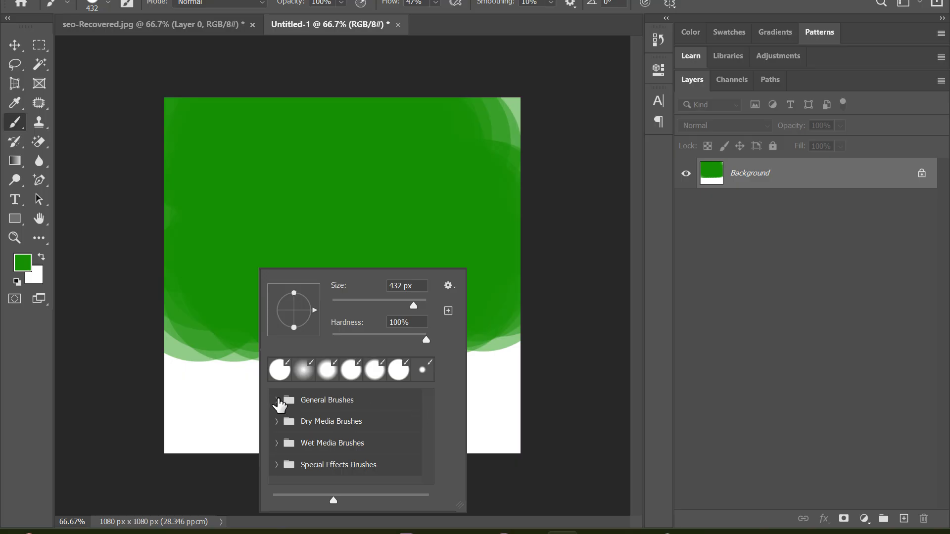
Step: Select the Soft Round preset from General Brushes and paint soft green strokes across the lower canvas
left_click(278, 400)
mouse_move(426, 405)
left_mouse_down()
mouse_move(428, 419)
mouse_move(429, 402)
left_mouse_up()
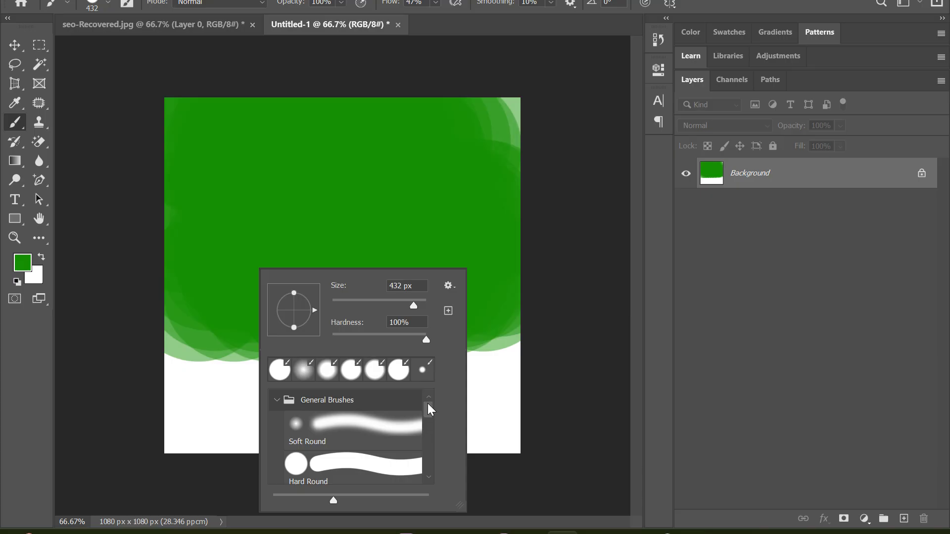
left_click(349, 434)
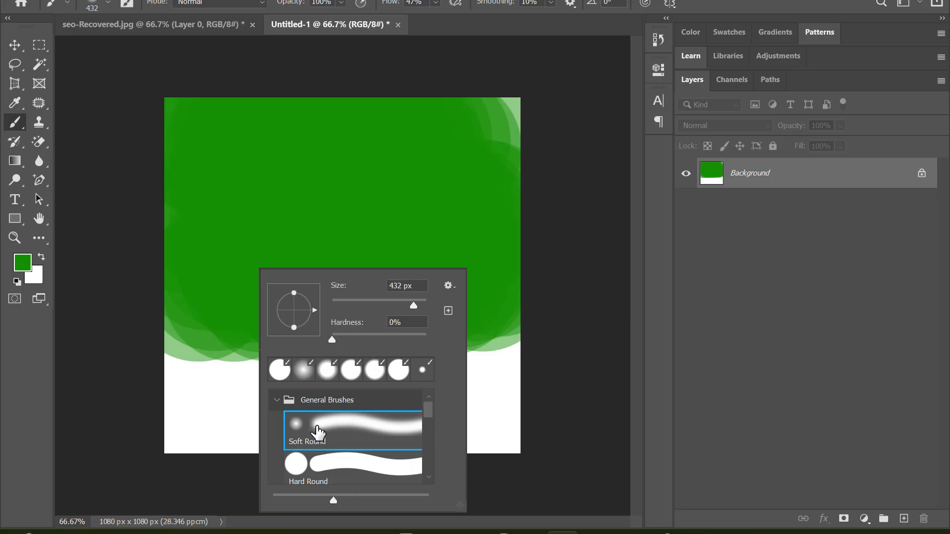
left_click_drag(217, 350, 354, 380)
left_click_drag(400, 365, 419, 368)
Step: Expand the Special Effects Brushes folder in the preset list and look through its brushes
right_click(420, 368)
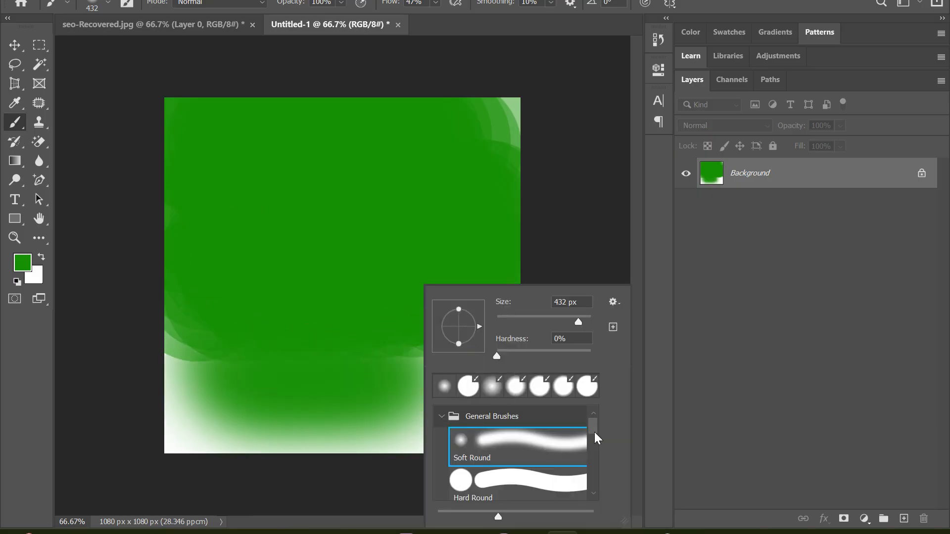
left_click_drag(596, 427, 591, 482)
left_click(441, 490)
left_click_drag(593, 457, 595, 471)
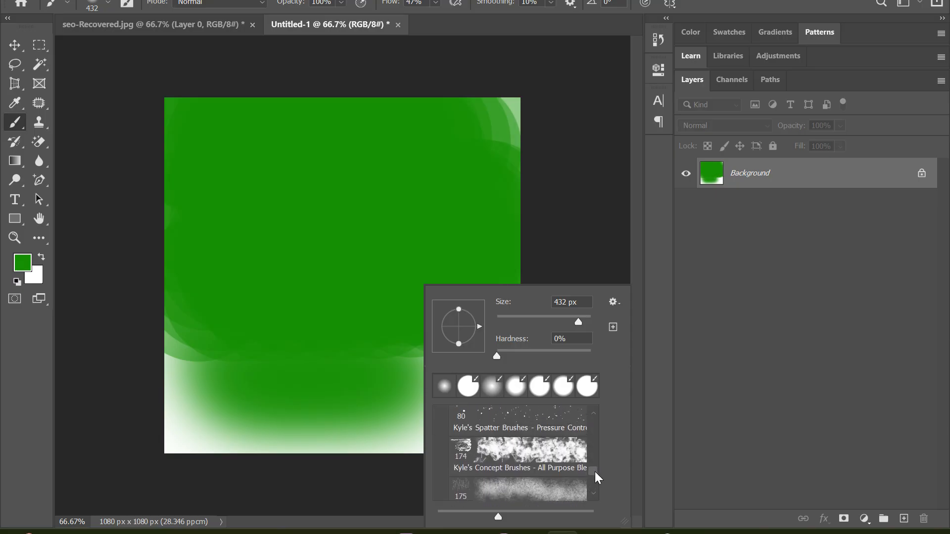
left_click(276, 358)
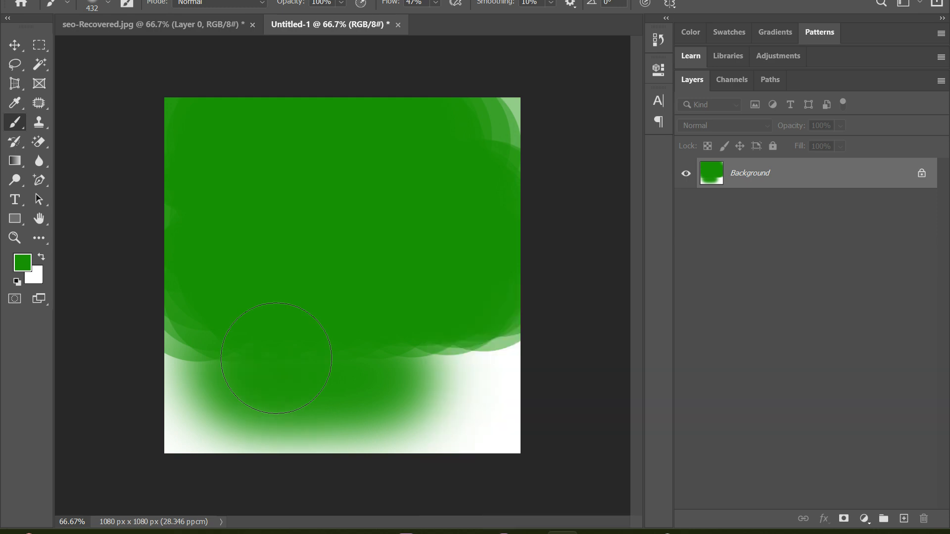
Step: Undo all the green brush strokes back to the blank white canvas
key("ctrl+z")
key("ctrl+z")
key("ctrl+z")
key("ctrl+z")
key("ctrl+z")
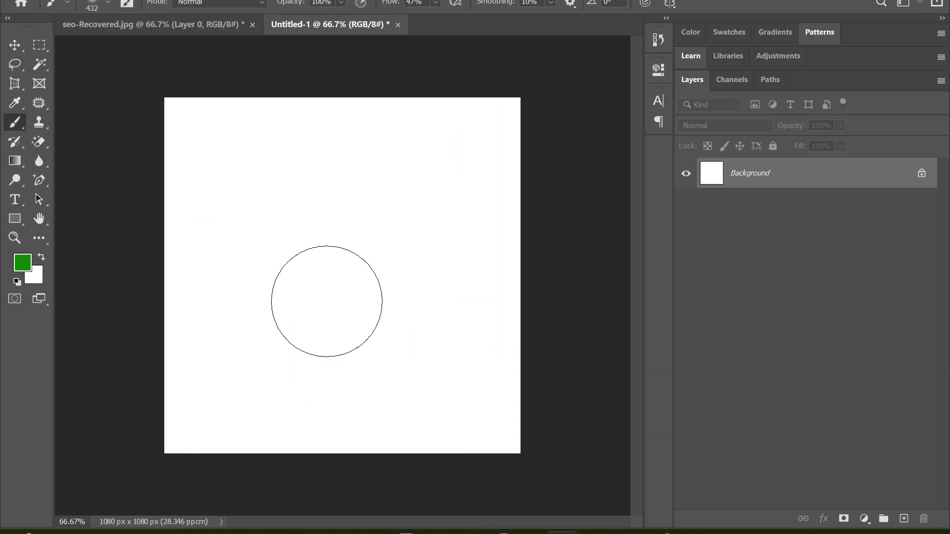
Step: Select the 174 px All Purpose preset from Kyle's Concept Brushes and try it on the blank canvas
right_click(371, 229)
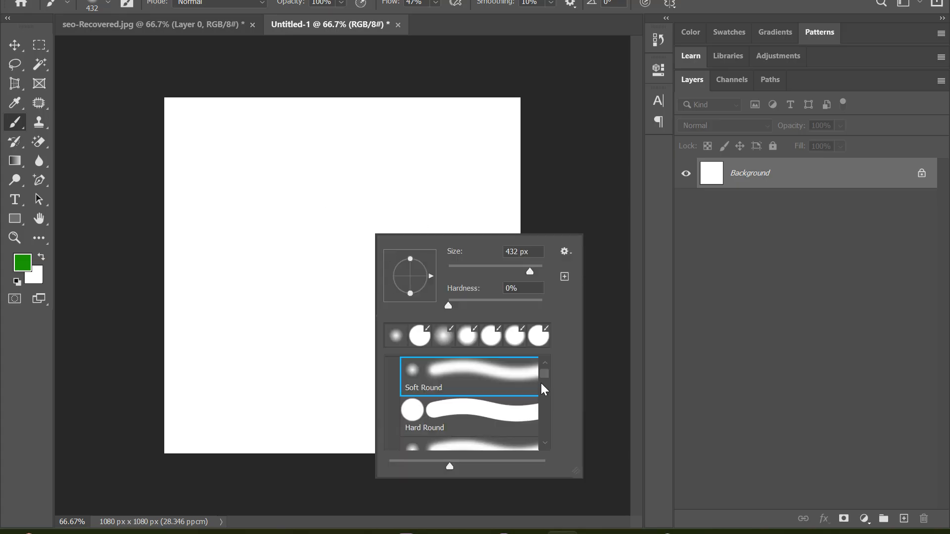
left_click_drag(544, 375, 548, 420)
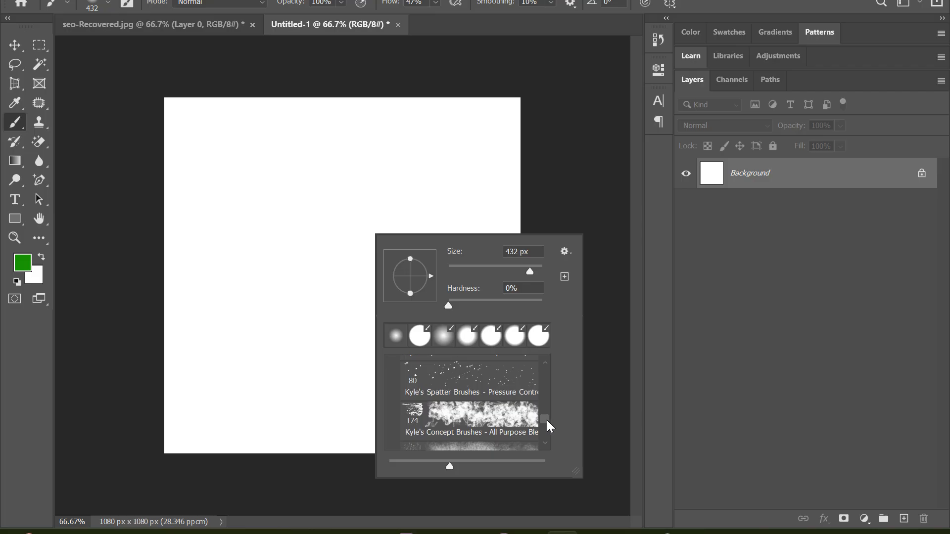
left_click(475, 413)
left_click(241, 259)
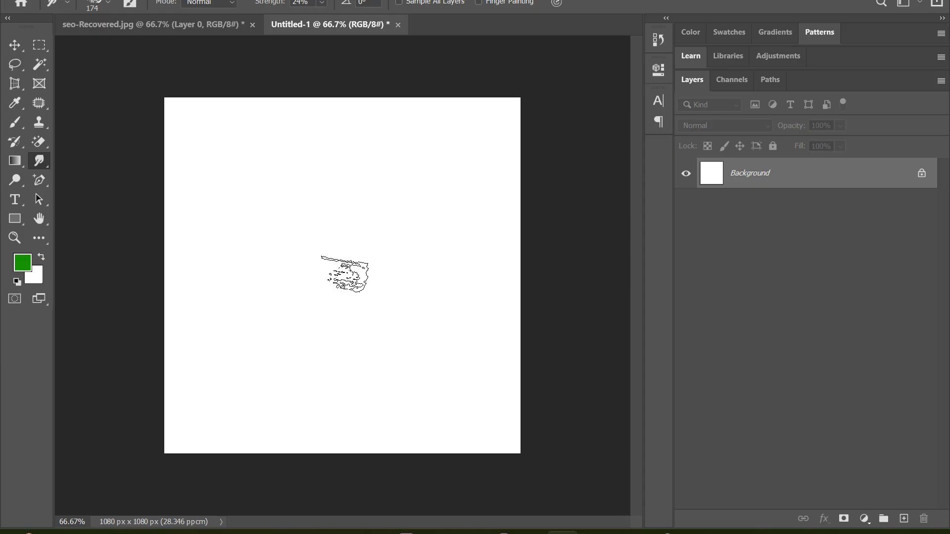
right_click(404, 342)
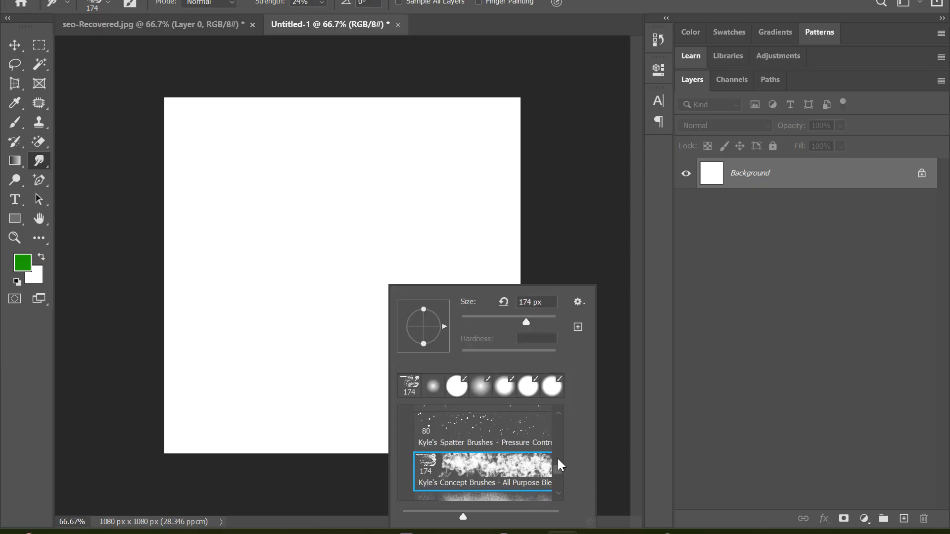
mouse_move(559, 469)
left_mouse_down()
mouse_move(559, 434)
mouse_move(556, 492)
mouse_move(558, 471)
left_mouse_up()
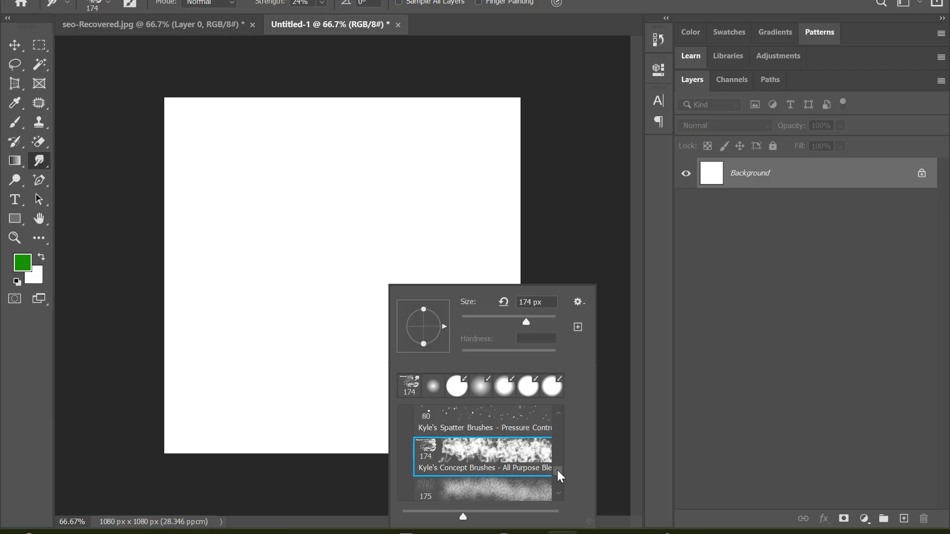
Step: Set the background colour to dark green #181f0a
left_click(40, 283)
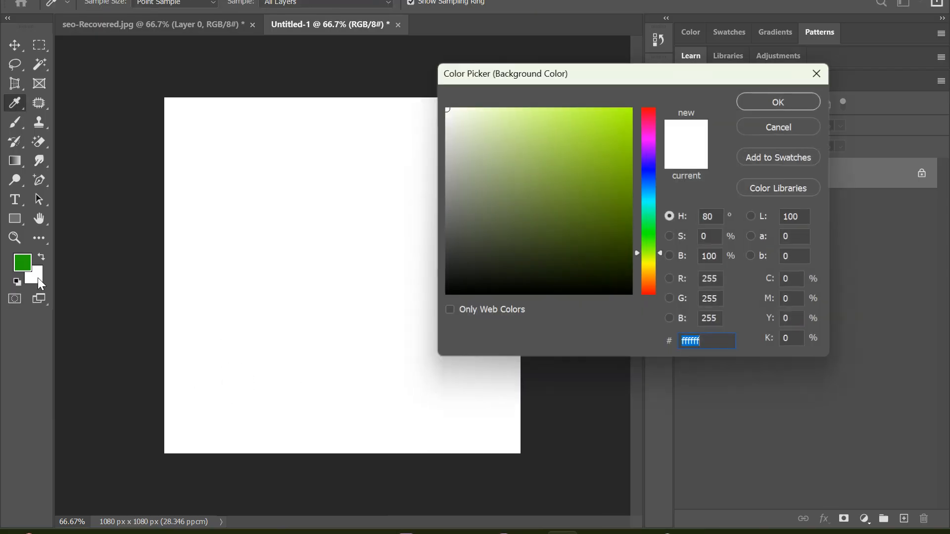
left_click_drag(566, 267, 573, 273)
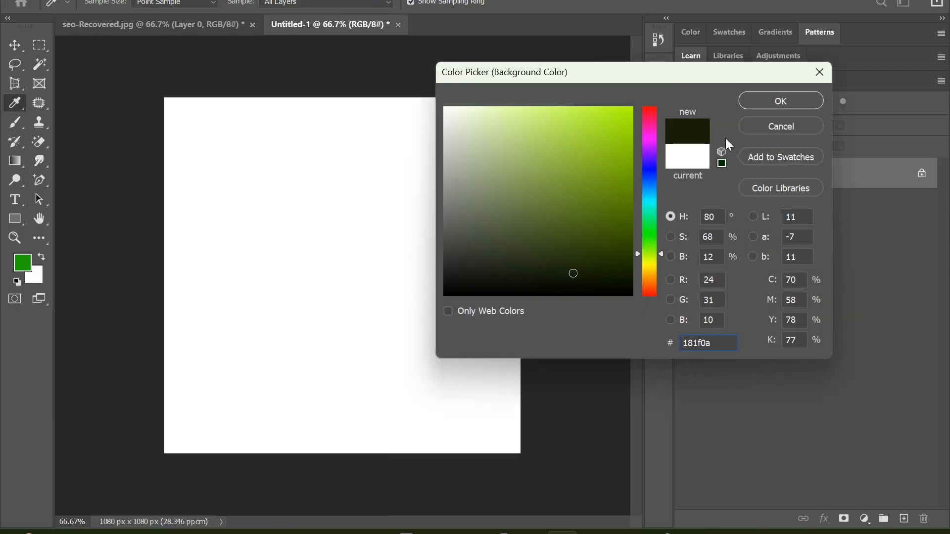
left_click(751, 102)
key("ctrl")
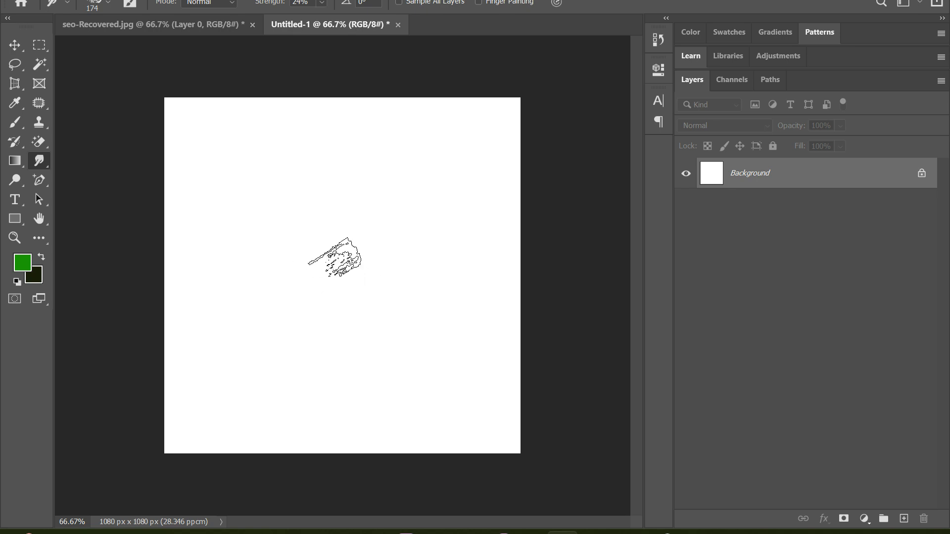
Step: Look back through the brush presets and expand the Dry Media Brushes folder
right_click(347, 261)
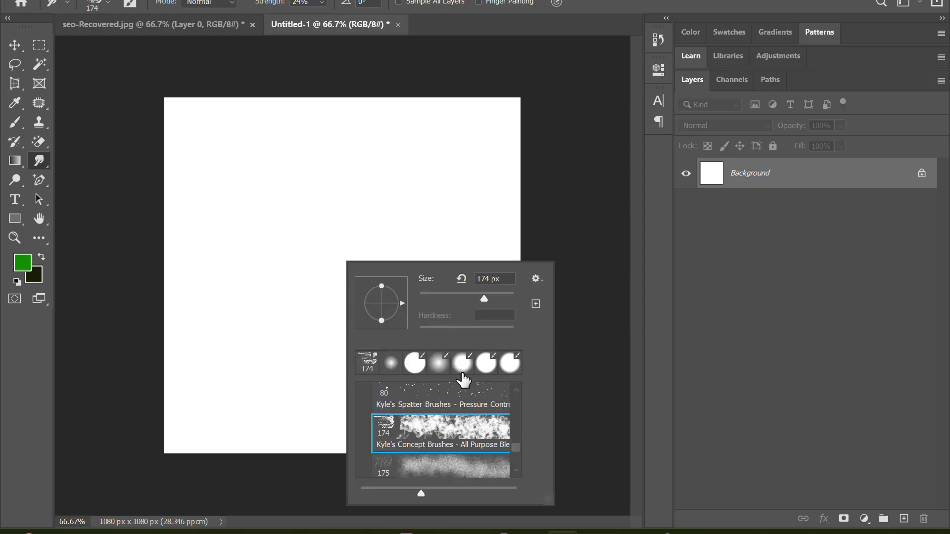
left_click(521, 391)
left_click(521, 391)
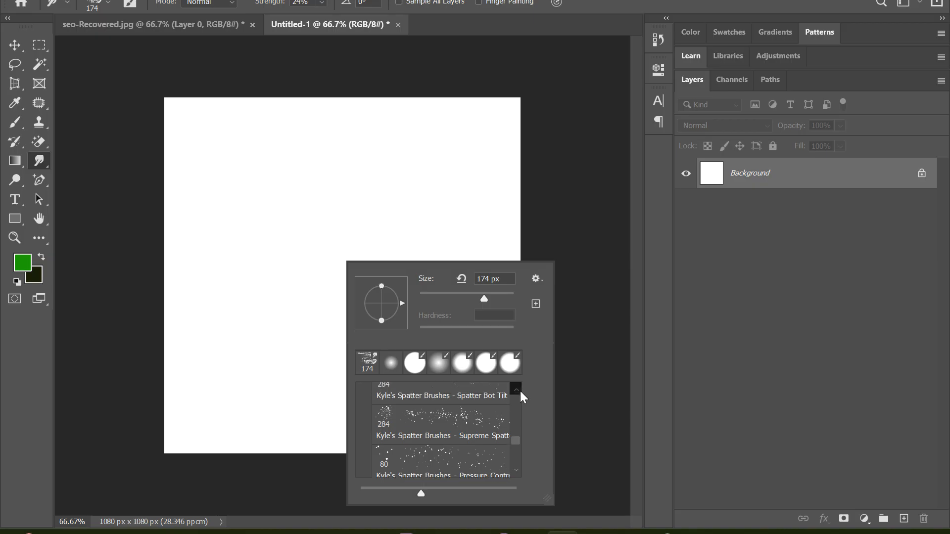
left_click(521, 391)
left_click(521, 391)
left_click(520, 391)
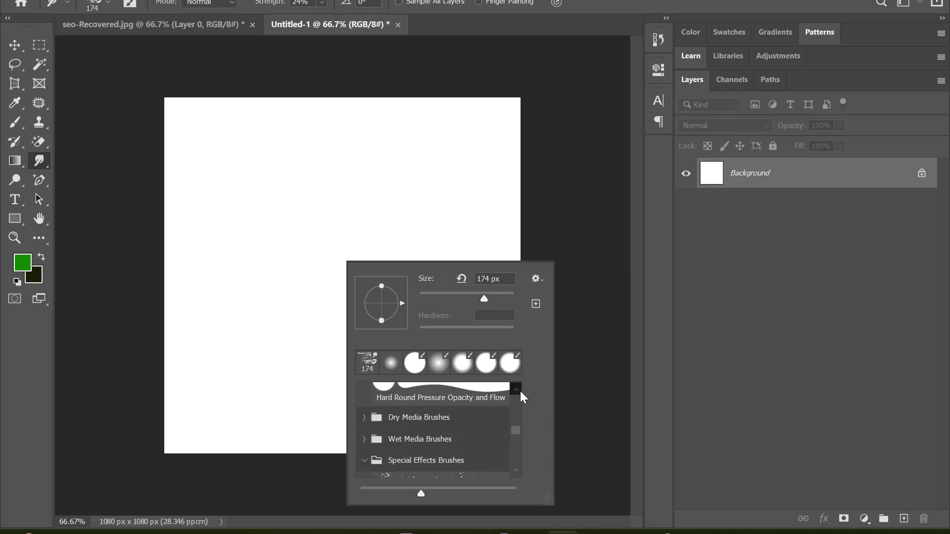
left_click(520, 391)
left_click(364, 430)
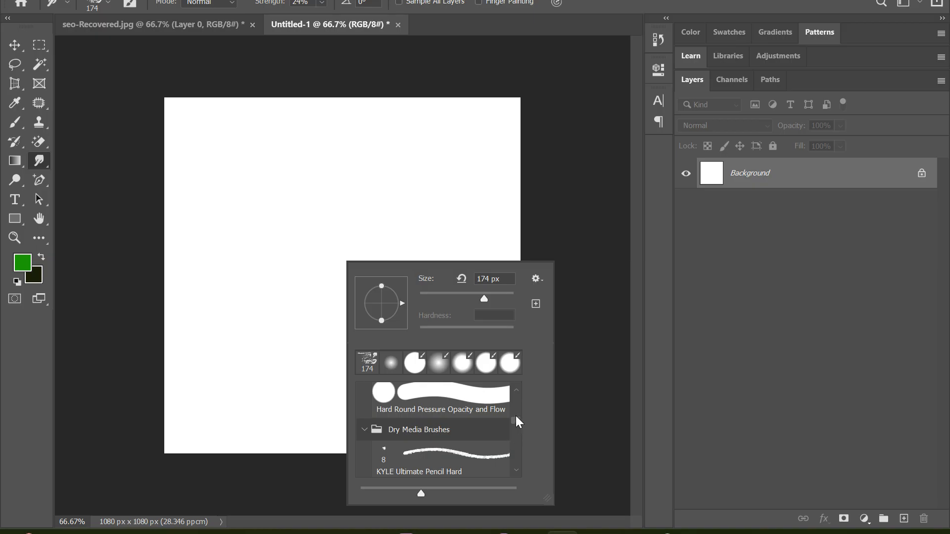
Step: Select the 50 px Kyle's Screentones 38 preset and paint a green zigzag across the middle of the canvas
scroll(516, 402, "up", 5)
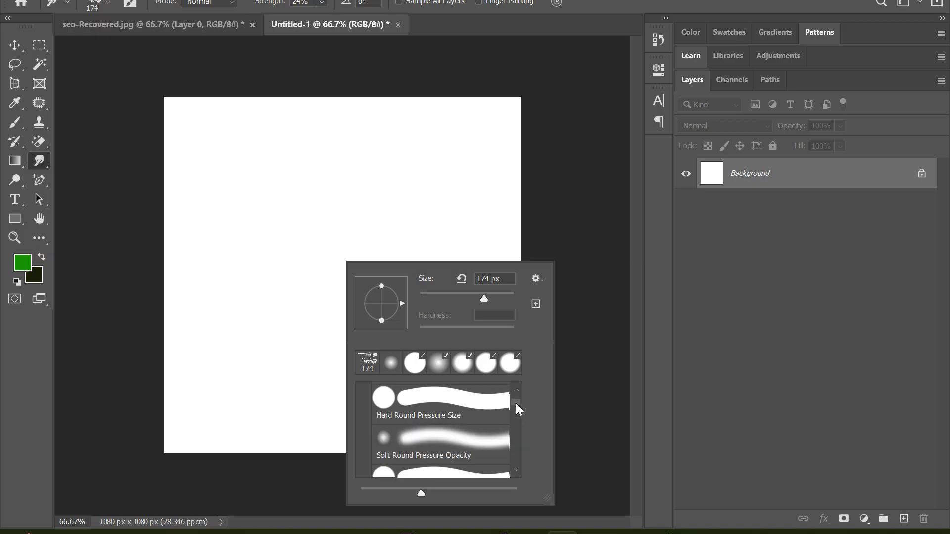
left_click_drag(517, 396, 517, 461)
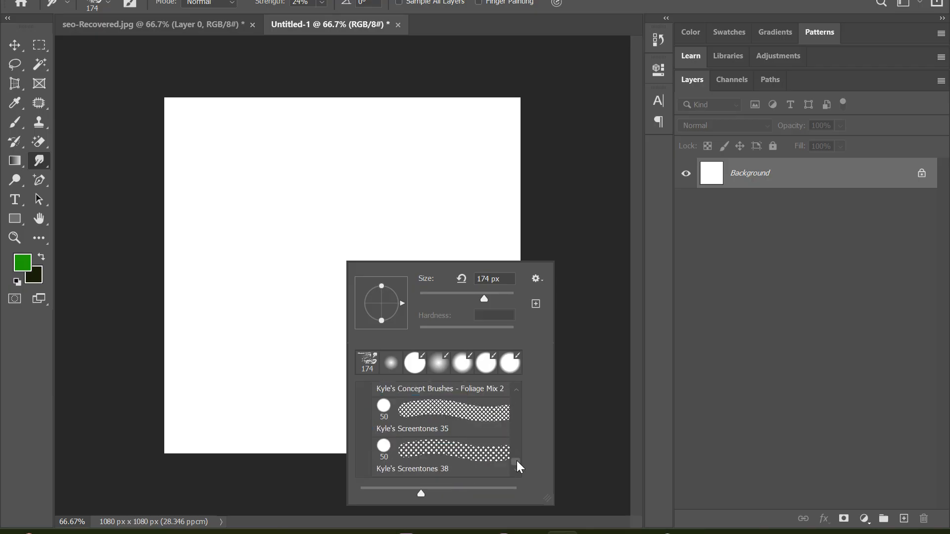
left_click(475, 454)
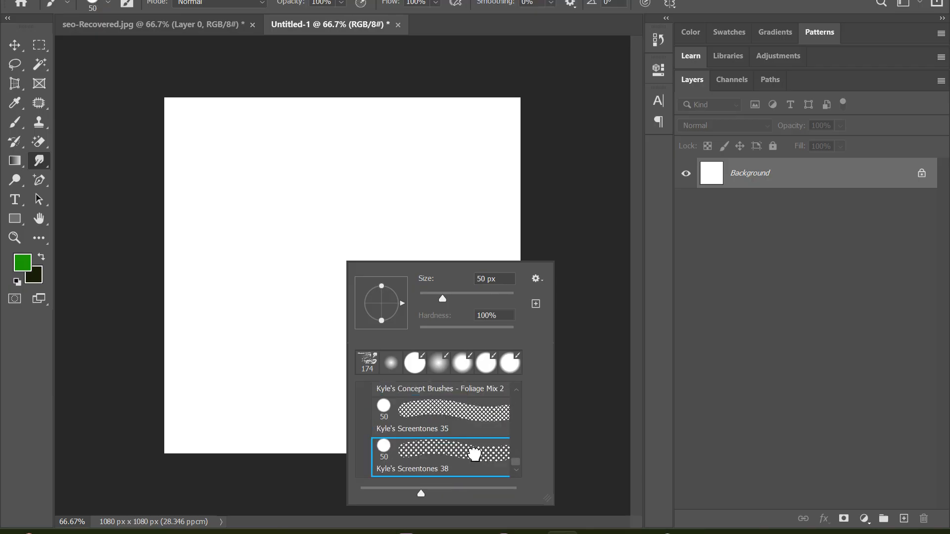
left_click(238, 252)
mouse_move(238, 252)
left_mouse_down()
mouse_move(311, 249)
mouse_move(395, 272)
mouse_move(260, 294)
left_mouse_up()
Step: Set the brush size to 136 px and paint a larger screentone stroke on the canvas
right_click(260, 294)
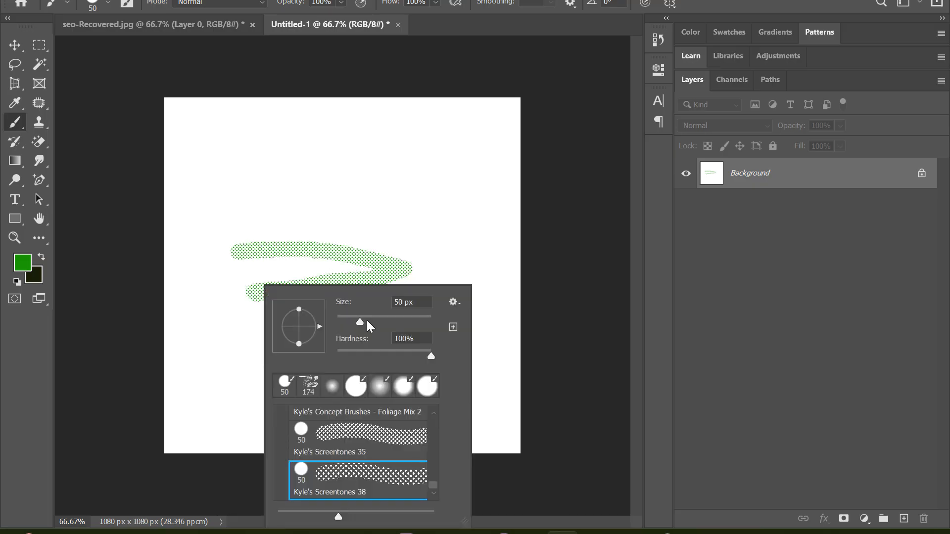
left_click(393, 317)
mouse_move(292, 167)
left_mouse_down()
mouse_move(417, 182)
mouse_move(247, 214)
mouse_move(462, 234)
mouse_move(350, 266)
mouse_move(433, 280)
mouse_move(243, 311)
mouse_move(286, 362)
mouse_move(394, 375)
mouse_move(384, 383)
mouse_move(419, 348)
left_mouse_up()
Step: Undo all the screentone strokes back to the blank white canvas
key("ctrl+z")
key("ctrl+z")
key("ctrl+z")
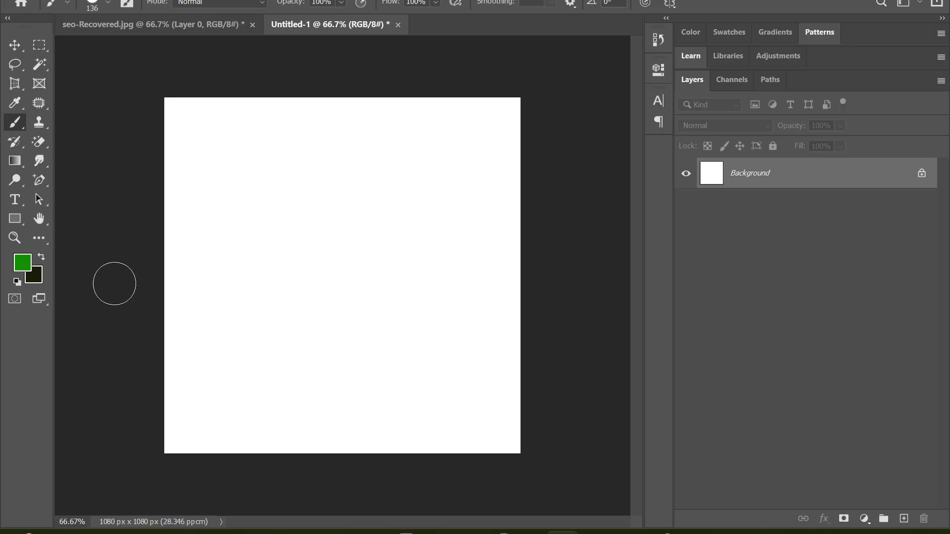
Step: Choose the Brush Tool from its tool group and try to move the locked Background layer
right_click(14, 123)
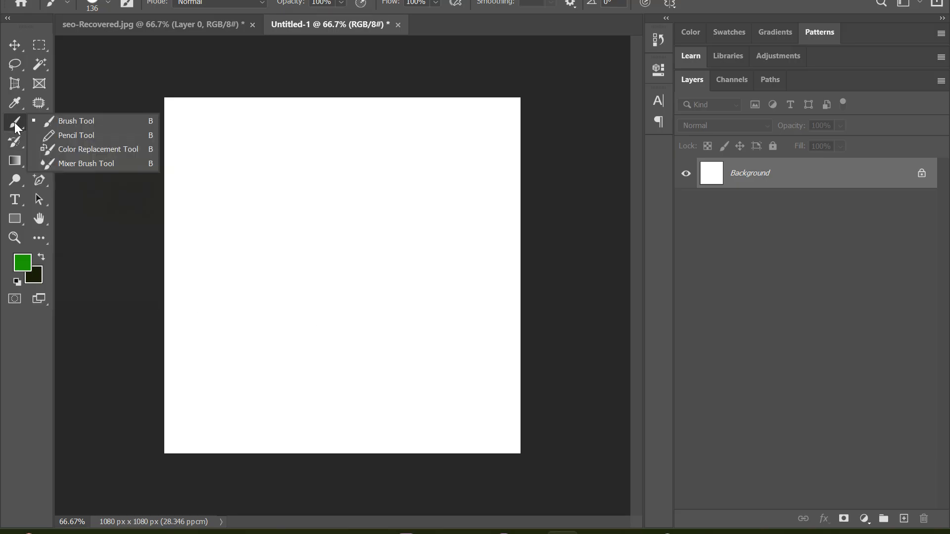
left_click(62, 123)
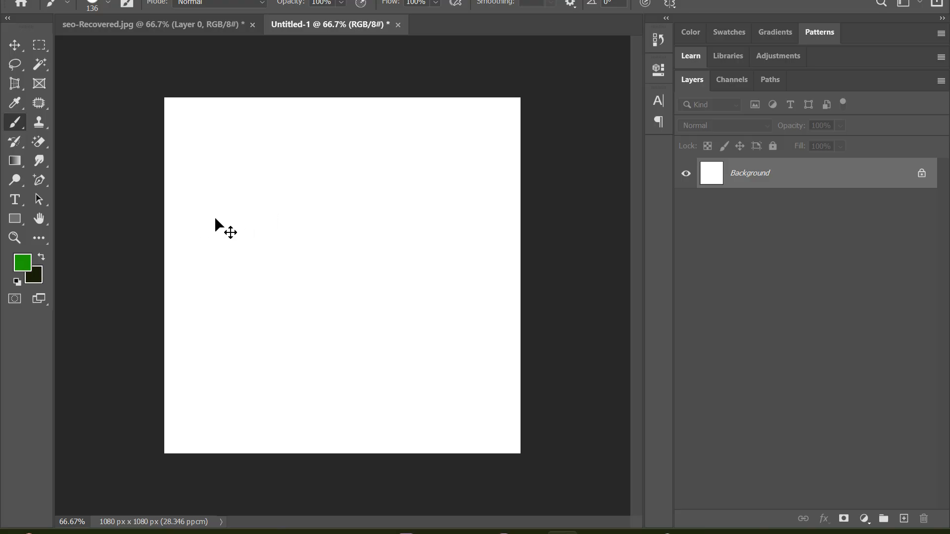
left_click_drag(215, 215, 241, 218)
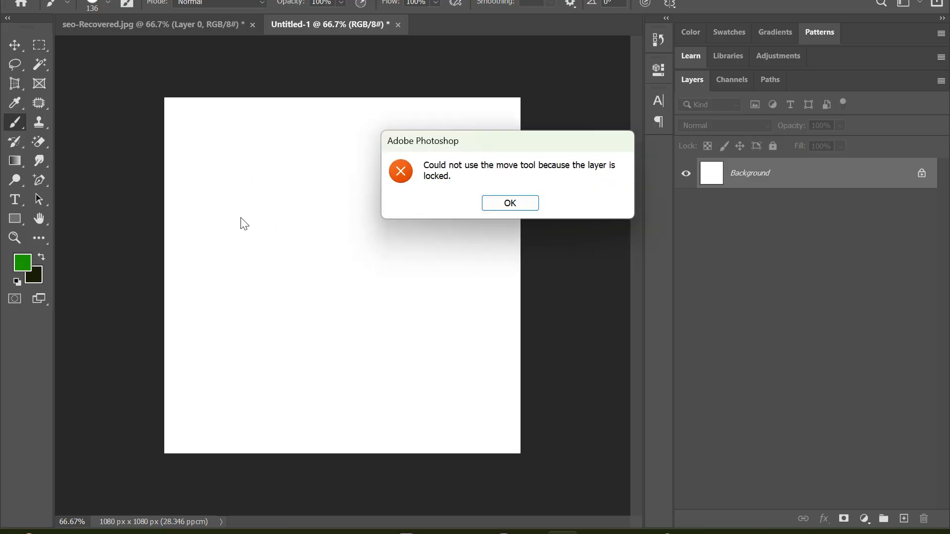
left_click(509, 203)
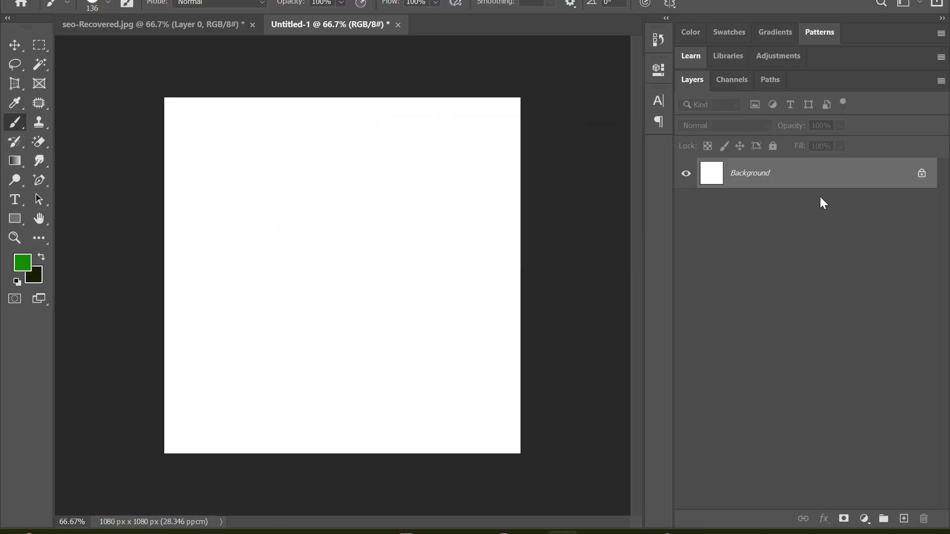
Step: Unlock the Background layer and paint connected green screentone strokes down the canvas
left_click(922, 173)
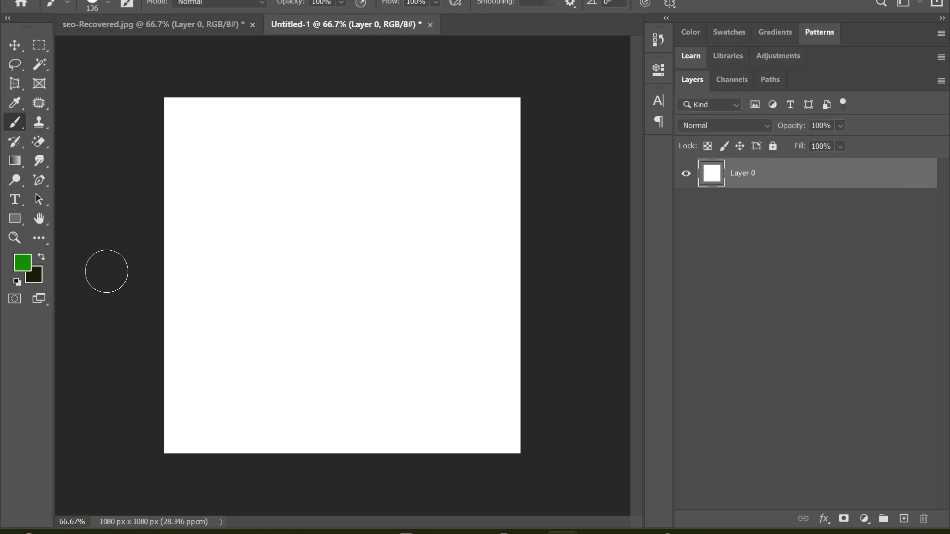
left_click_drag(288, 230, 443, 242)
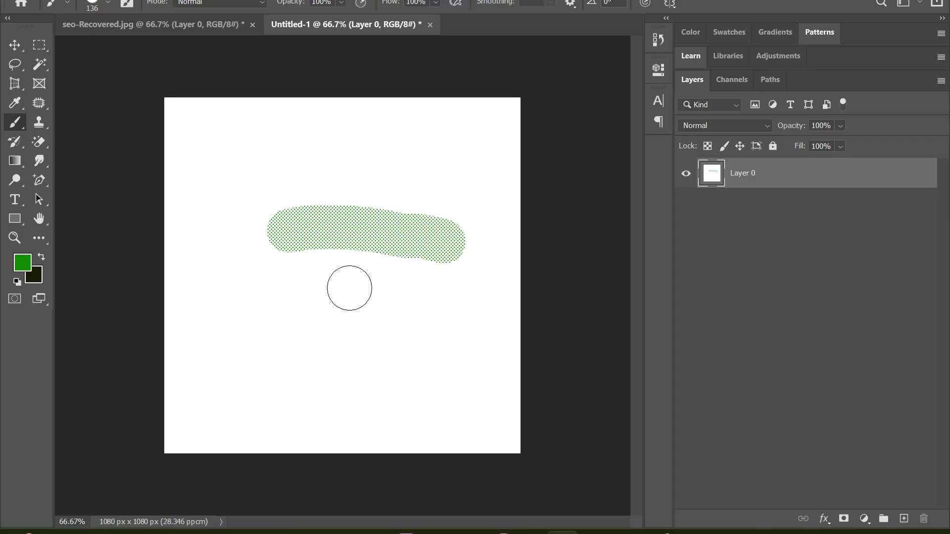
mouse_move(244, 314)
left_mouse_down()
mouse_move(321, 315)
mouse_move(413, 335)
left_mouse_up()
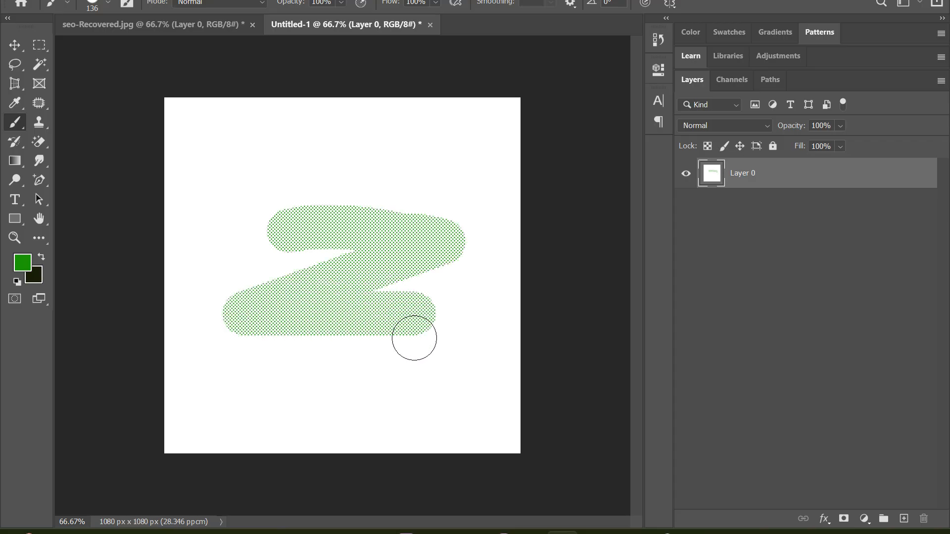
mouse_move(254, 389)
left_mouse_down()
mouse_move(332, 386)
mouse_move(422, 398)
left_mouse_up()
Step: Undo the screentone strokes and the unlocking of the Background layer
key("ctrl+z")
key("ctrl+z")
key("ctrl+z")
key("ctrl+z")
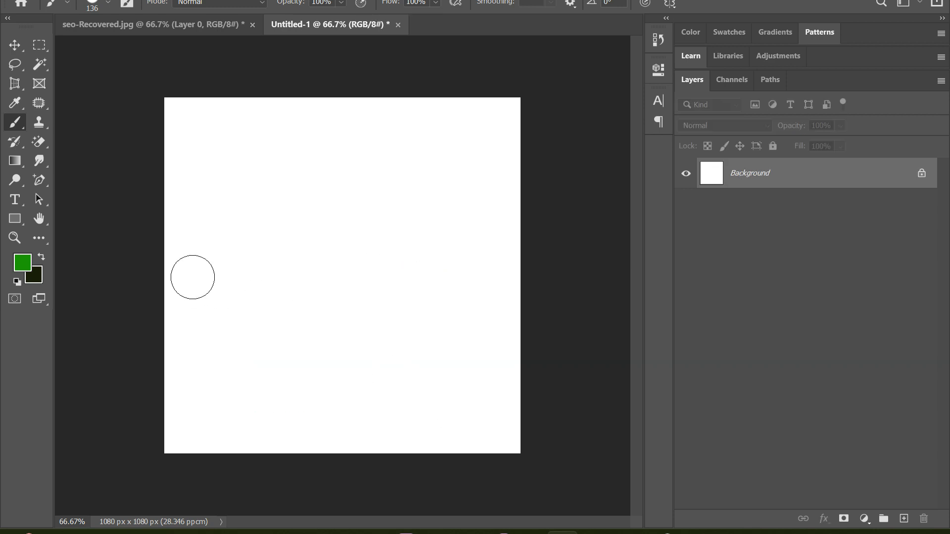
Step: Paint a straight horizontal screentone stroke across the canvas middle and select the Hard Round preset from General Brushes
mouse_move(192, 277)
left_mouse_down()
mouse_move(334, 283)
mouse_move(397, 265)
mouse_move(504, 277)
left_mouse_up()
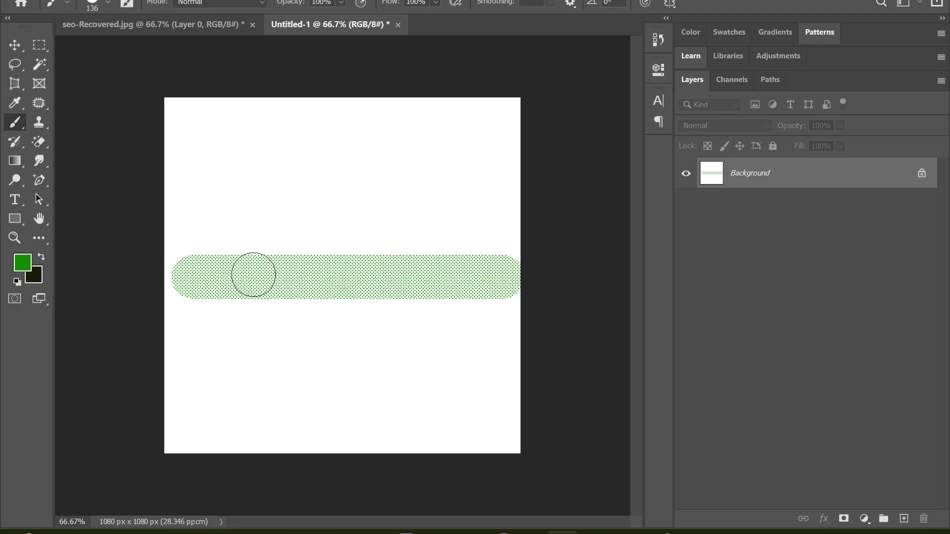
right_click(298, 270)
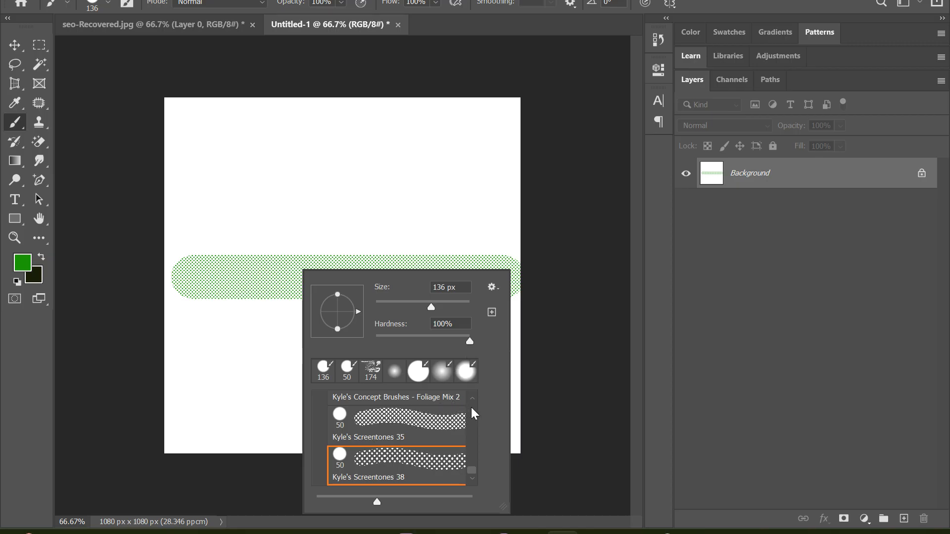
scroll(471, 409, "up", 6)
scroll(471, 409, "up", 5)
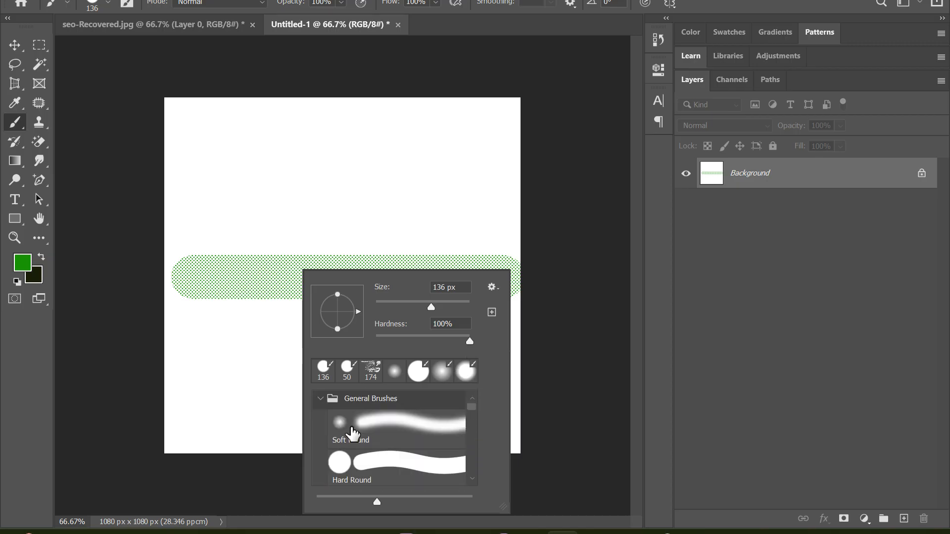
left_click(392, 462)
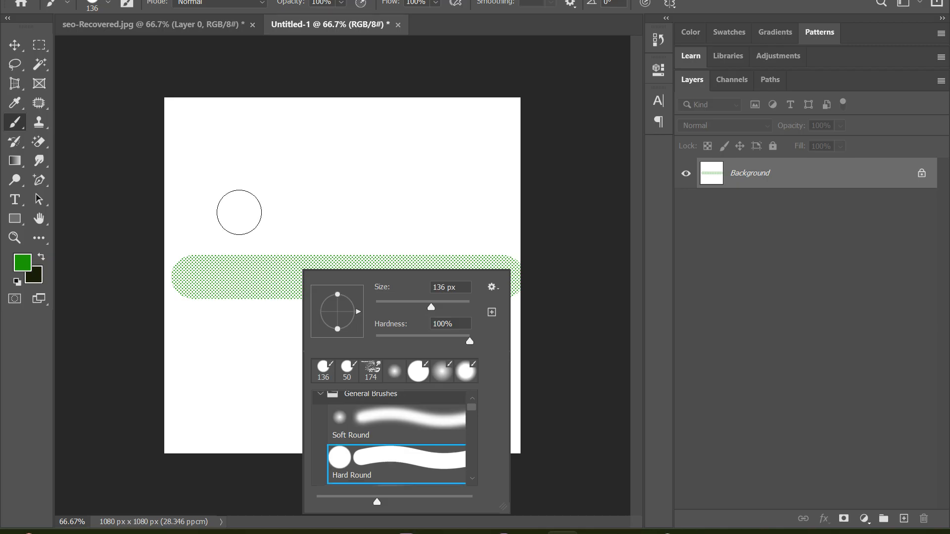
Step: Paint a straight horizontal solid green bar across the upper part of the canvas
left_click(190, 182)
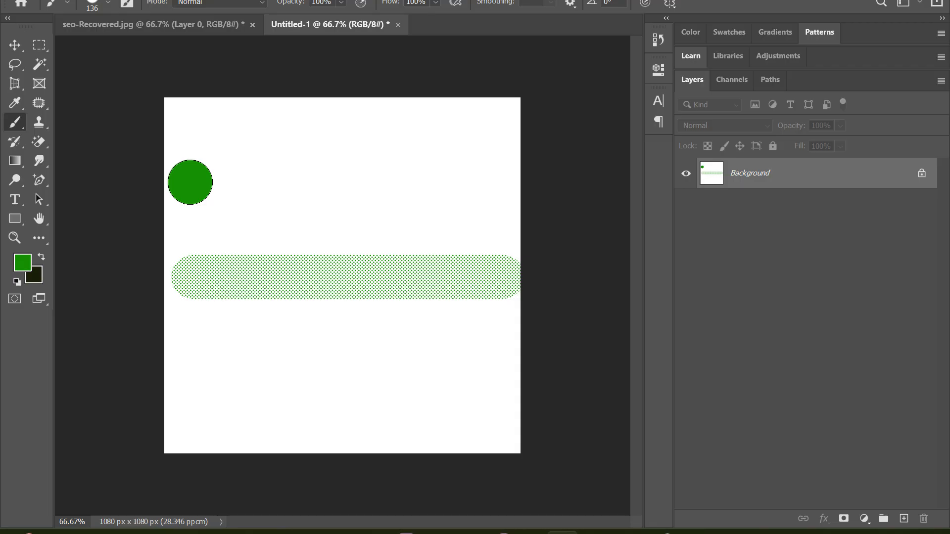
left_click(190, 191)
left_click_drag(190, 190, 360, 191)
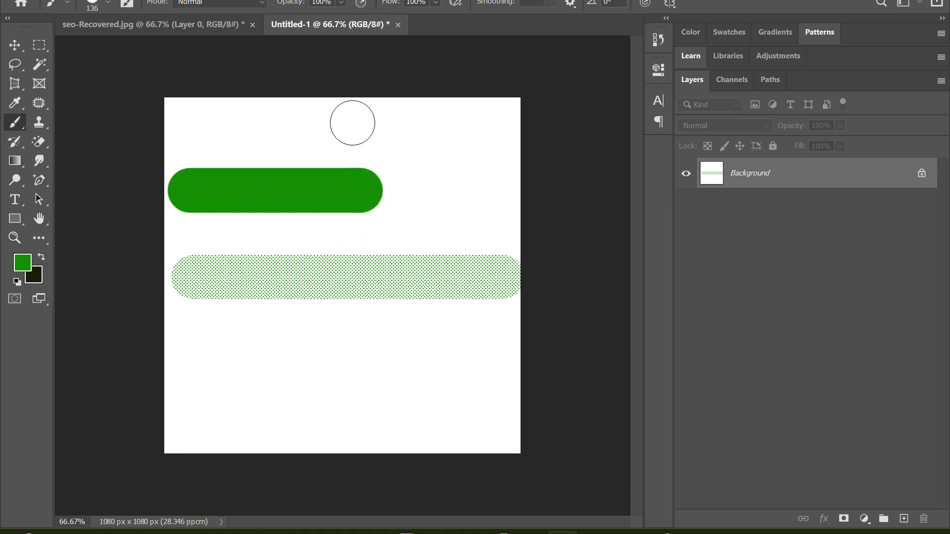
mouse_move(361, 185)
left_mouse_down()
mouse_move(377, 197)
mouse_move(490, 187)
left_mouse_up()
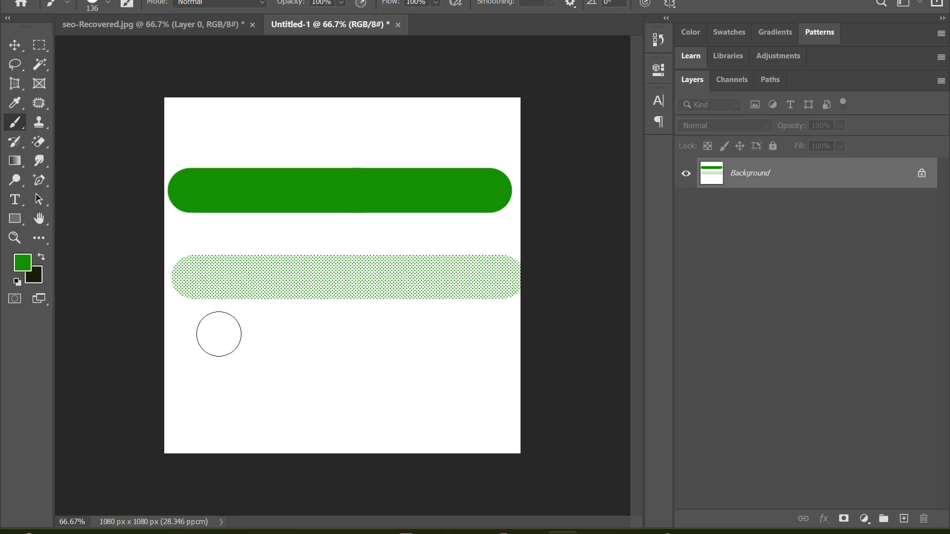
Step: Continue the green bar as a zigzag of straight connected strokes down to the canvas's lower left
left_click(198, 349, "shift")
mouse_move(198, 349)
left_mouse_down()
mouse_move(431, 364)
mouse_move(447, 356)
left_mouse_up()
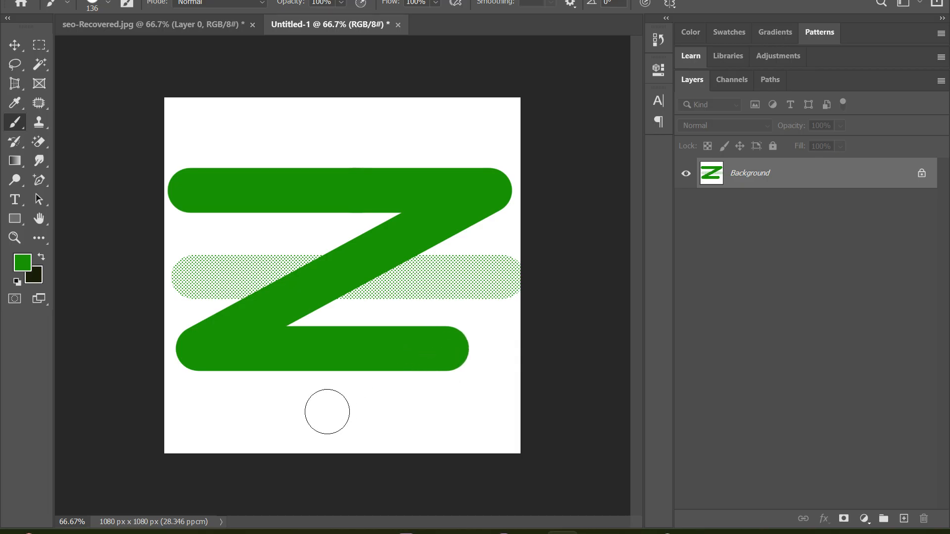
left_click(207, 429, "shift")
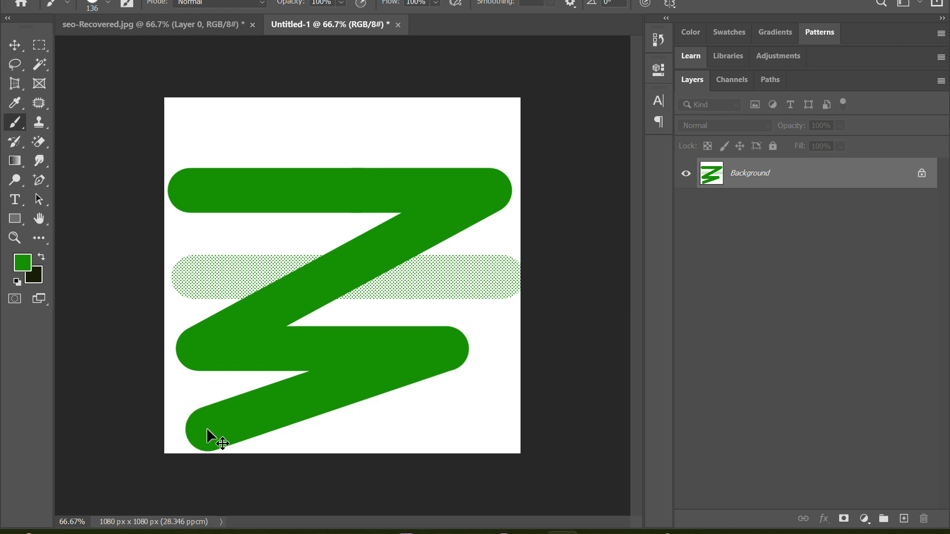
Step: Undo the zigzag, the solid bar and the screentone stroke to clear the canvas
key("ctrl+z")
key("ctrl+z")
key("ctrl+z")
key("ctrl+z")
key("ctrl+z")
Step: Paint a straight horizontal Hard Round stroke across the canvas middle and undo it
left_click(188, 280)
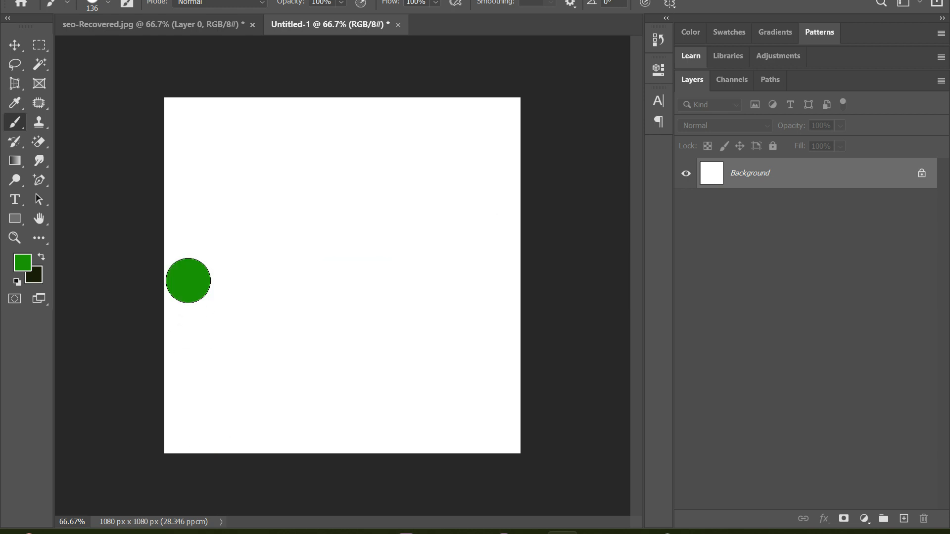
left_click_drag(188, 281, 488, 282)
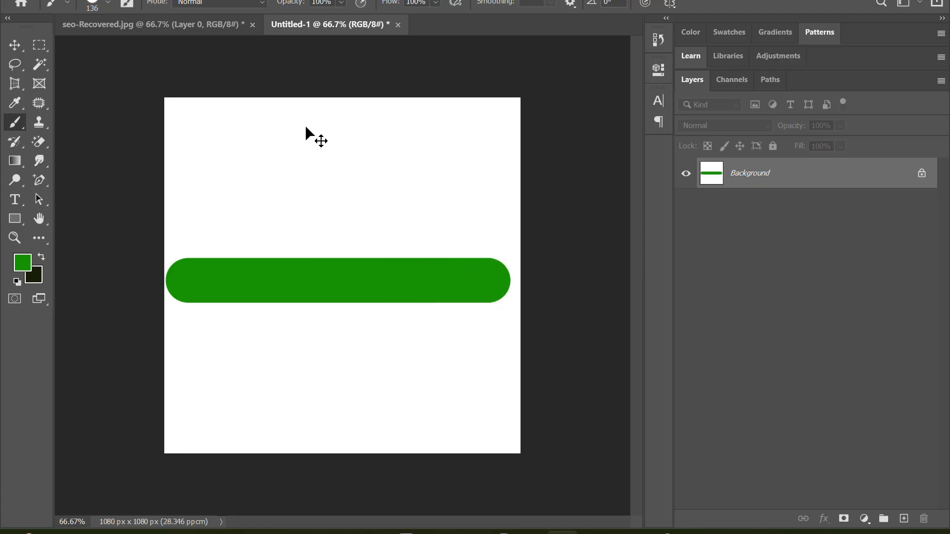
key("ctrl+z")
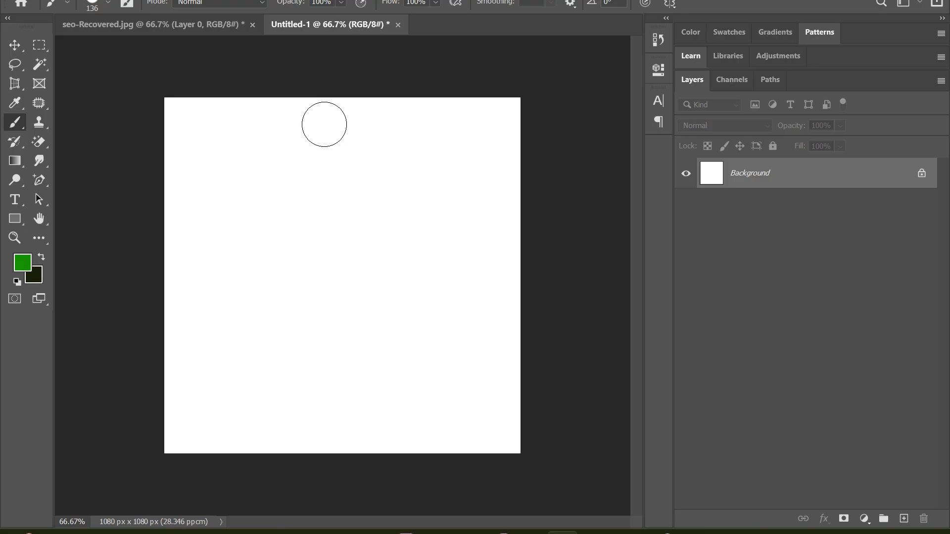
Step: Paint a straight vertical Hard Round stroke down the canvas and undo it
left_click(324, 124)
mouse_move(324, 125)
left_mouse_down()
mouse_move(360, 318)
mouse_move(275, 358)
mouse_move(359, 371)
mouse_move(305, 381)
mouse_move(365, 402)
mouse_move(341, 404)
mouse_move(355, 432)
left_mouse_up()
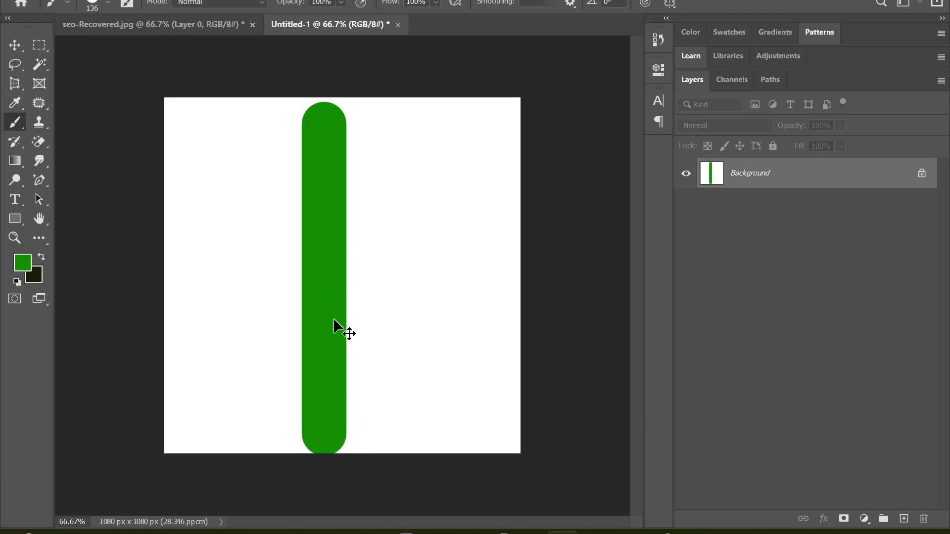
key("ctrl+z")
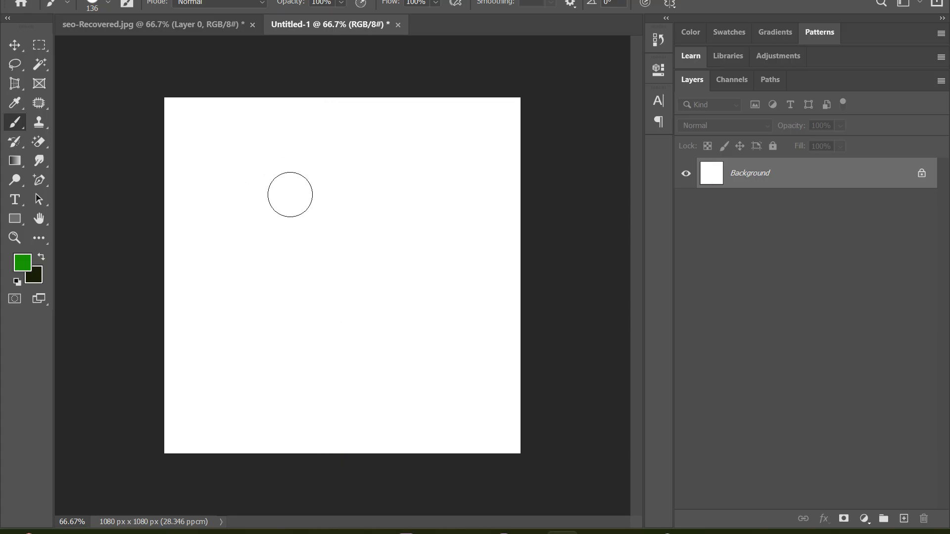
Step: Enlarge the Hard Round brush to 417 px, and paint and undo thick straight strokes across and down the canvas
right_click(261, 216)
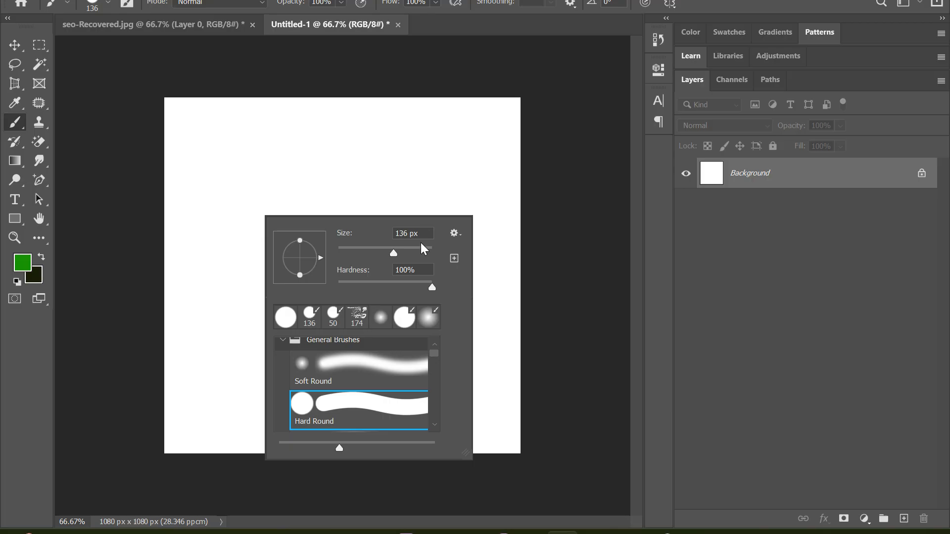
left_click(420, 252)
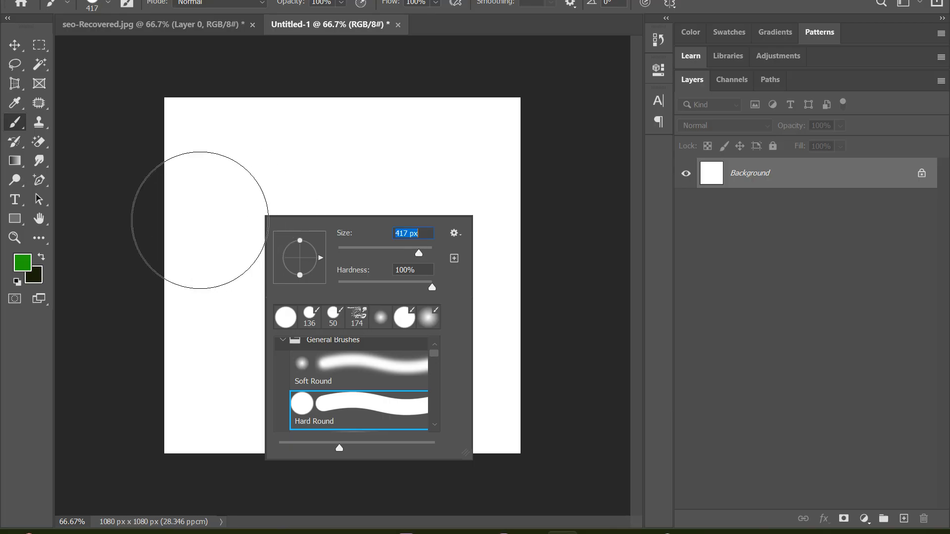
left_click(204, 197)
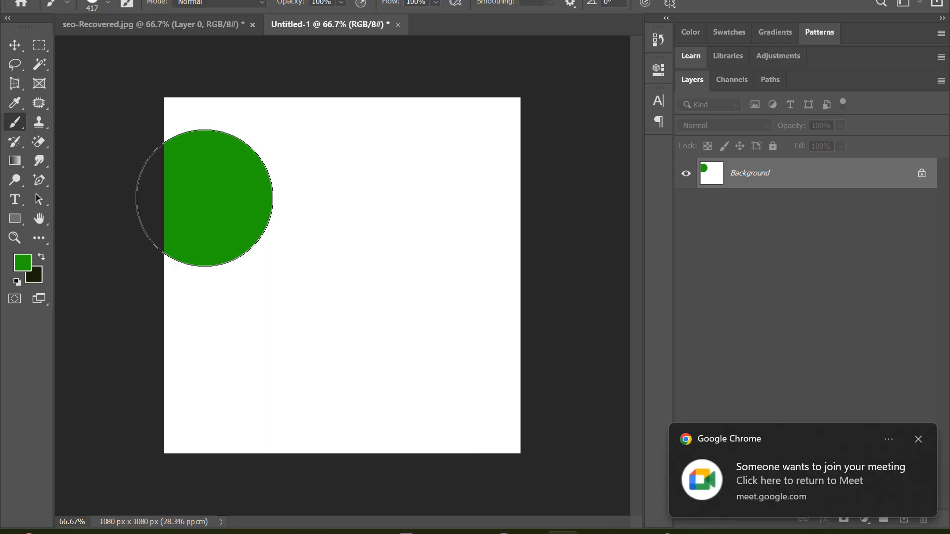
left_click_drag(204, 198, 498, 198)
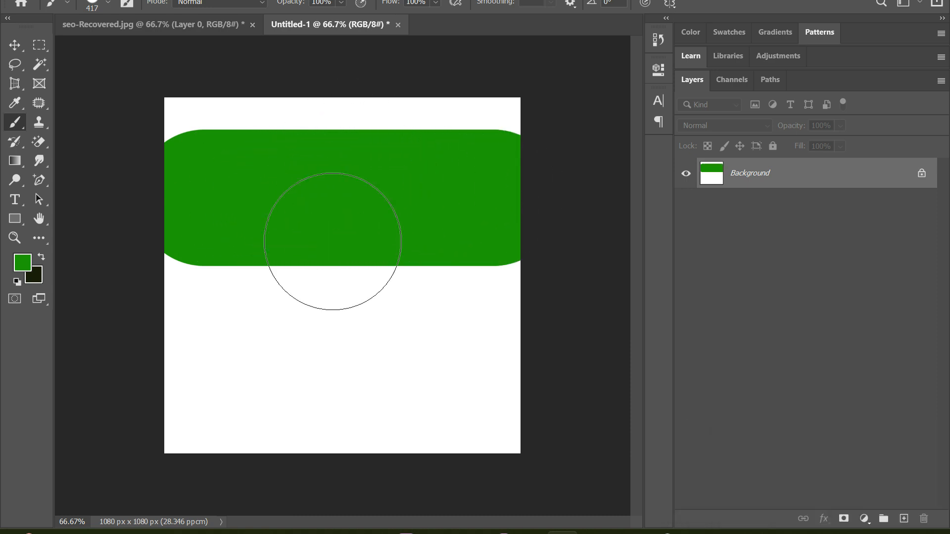
key("ctrl+z")
key("ctrl+z")
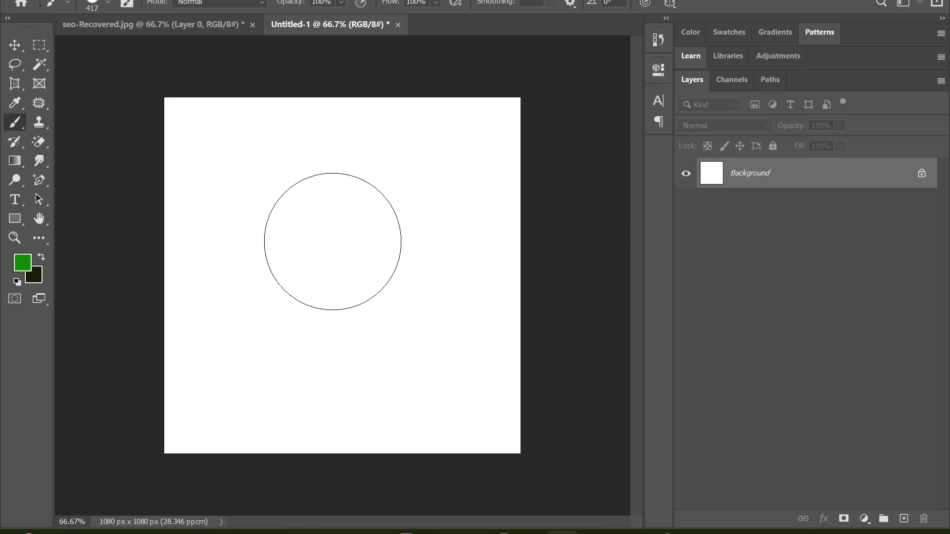
left_click_drag(335, 153, 350, 443)
key("ctrl+z")
Step: Reduce the brush size to 100 px and paint a straight horizontal green bar near the canvas's upper edge
right_click(295, 179)
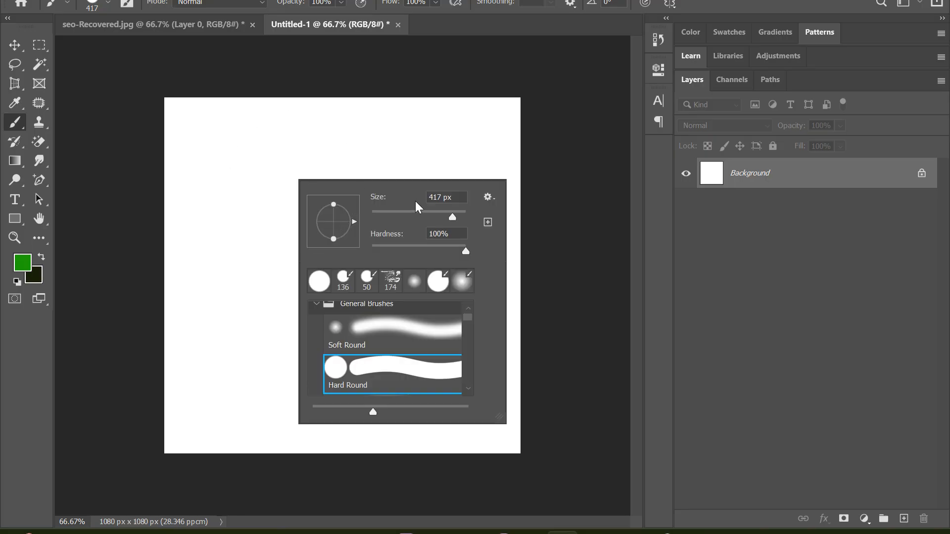
left_click(384, 218)
left_click(418, 213)
left_click(204, 130)
left_click_drag(204, 131, 432, 138)
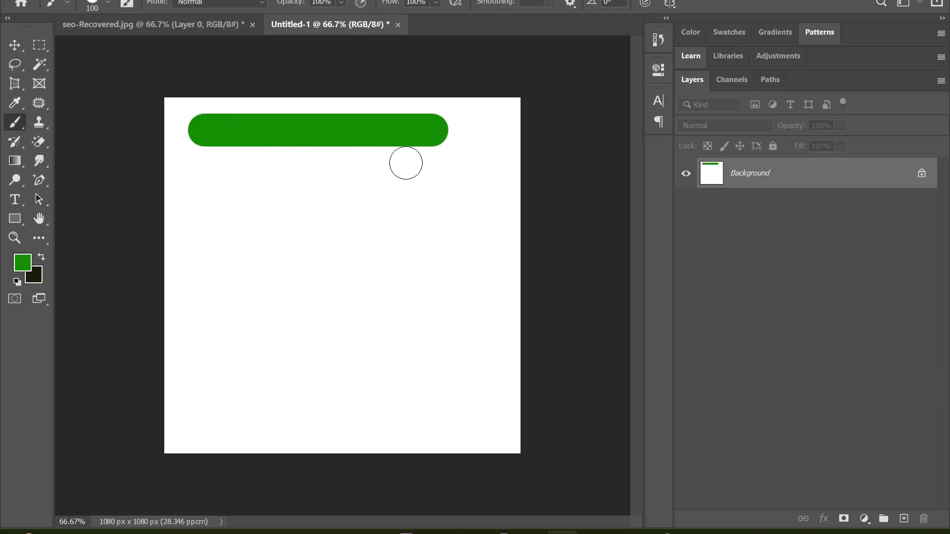
Step: Continue the bar as a zigzag of straight connected strokes ending at the canvas's lower right, dismissing the Sticky Keys prompt
left_click(212, 258, "shift")
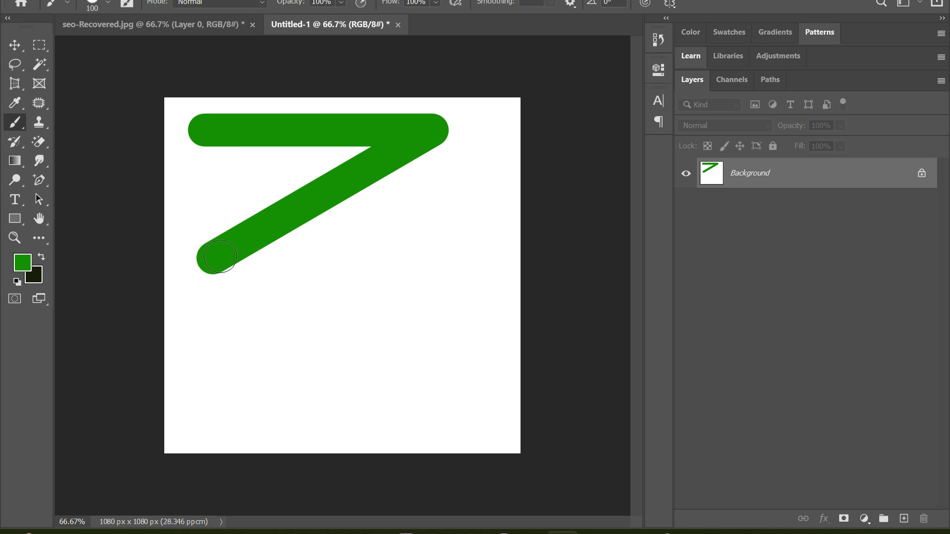
left_click(468, 271, "shift")
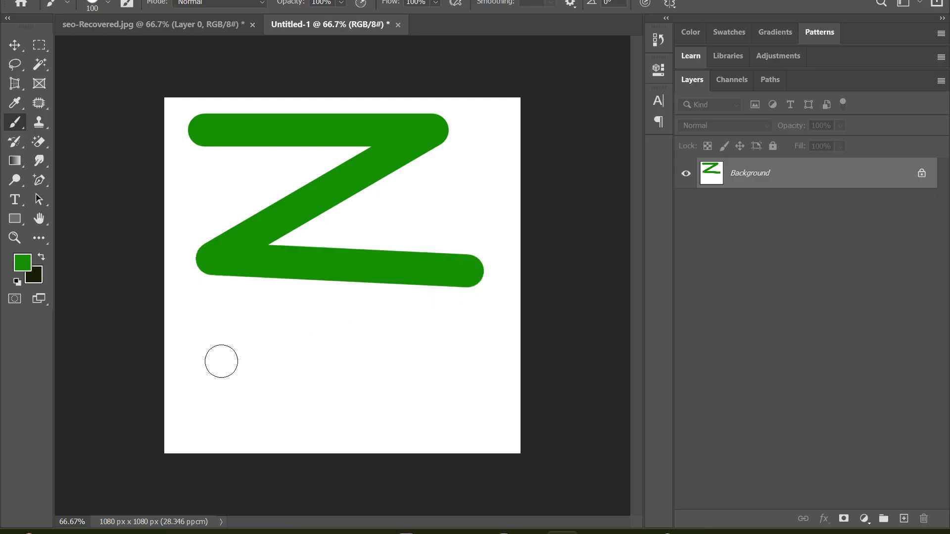
left_click(216, 374, "shift")
key("shift")
key("shift")
key("shift")
key("shift")
key("shift")
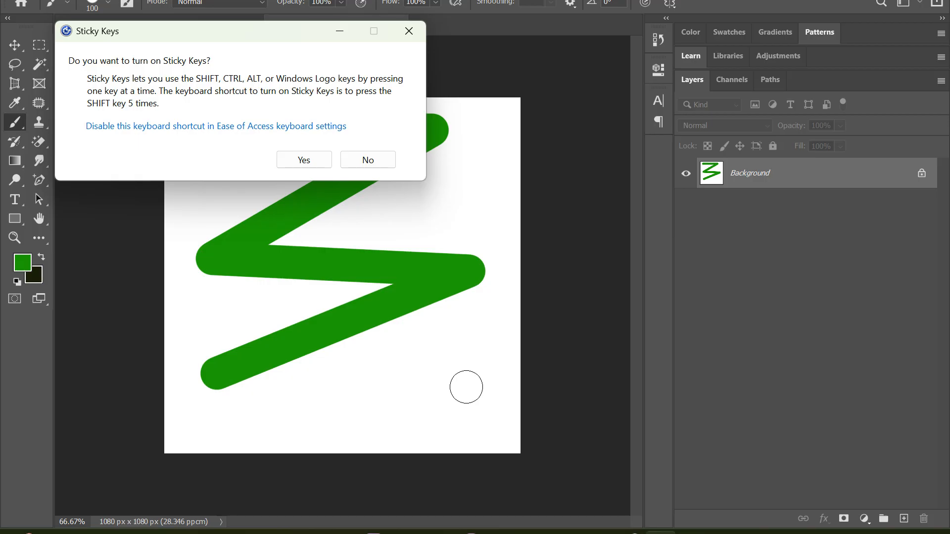
left_click(409, 38)
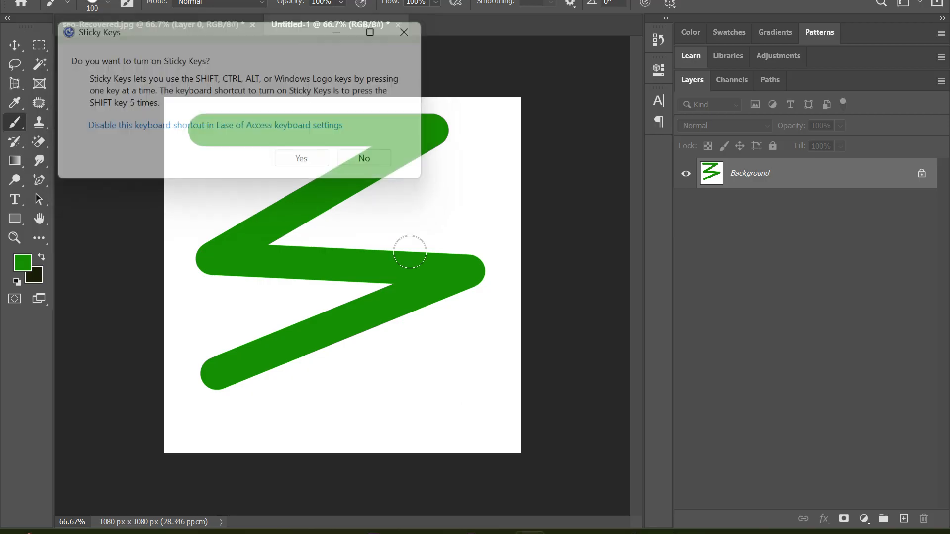
left_click(480, 403, "shift")
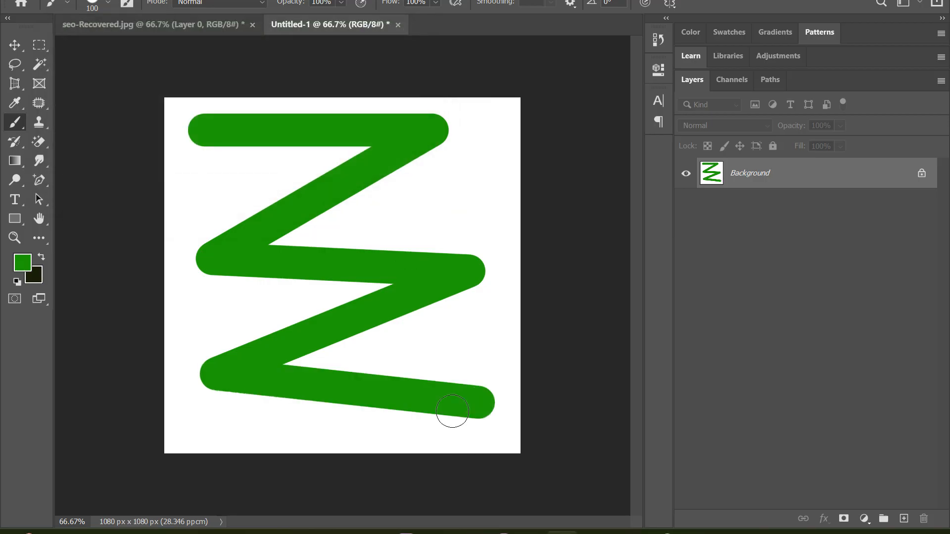
Step: Place separate unconnected dabs below the zigzag, undoing the earlier ones with the lowest connected stroke, and dismiss the chat notification
left_click(265, 432)
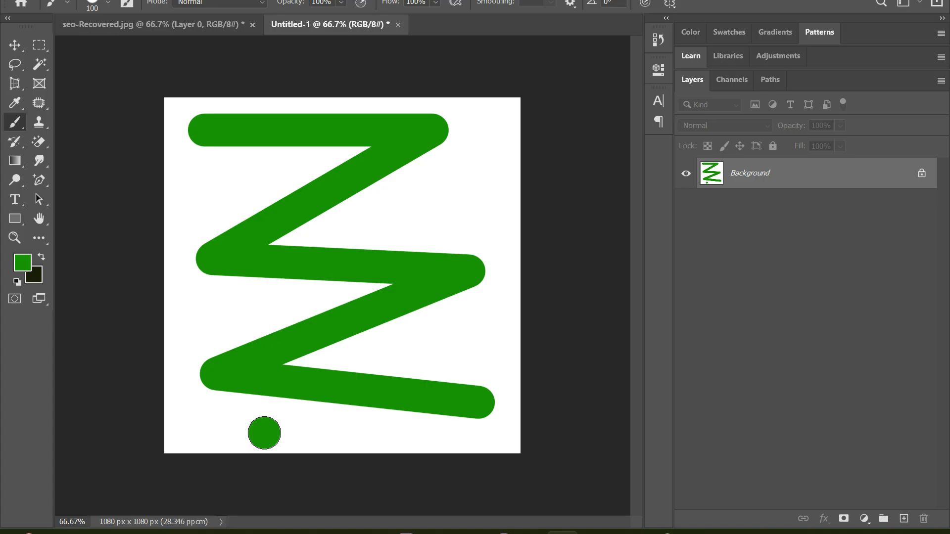
key("ctrl+z")
key("ctrl+shift+z")
key("ctrl+z")
left_click(227, 440)
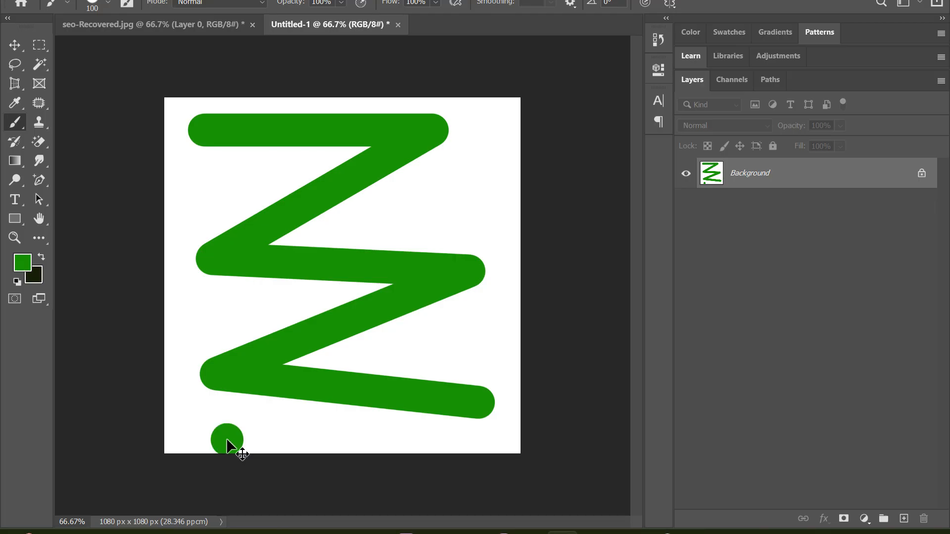
key("ctrl+z")
key("ctrl+z")
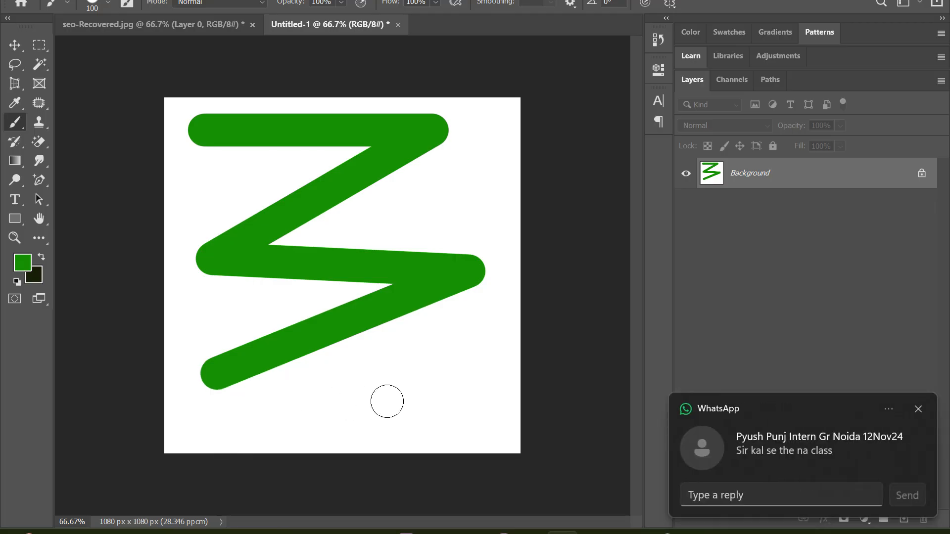
left_click(501, 391)
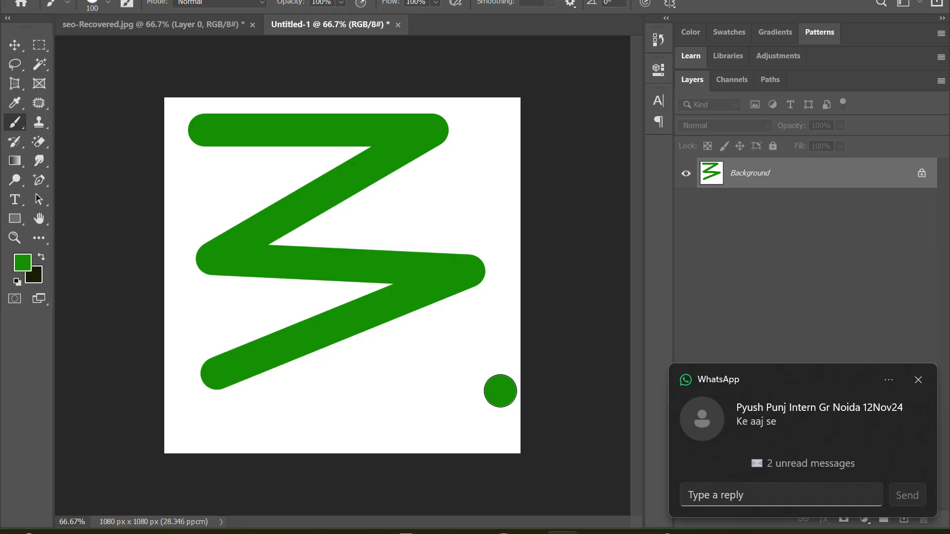
left_click(921, 379)
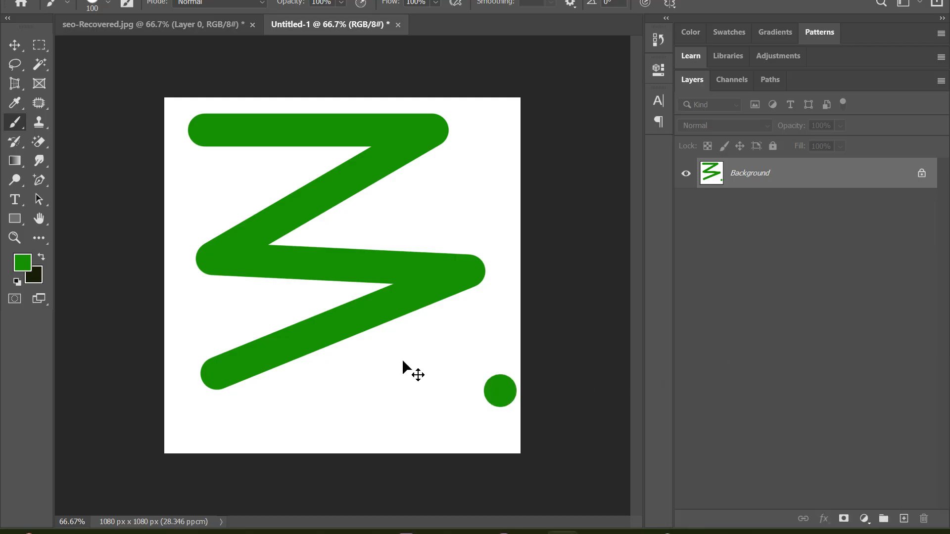
Step: Undo the remaining dab and all zigzag strokes to clear the canvas
key("ctrl+z")
key("ctrl+z")
key("ctrl+z")
key("ctrl+z")
key("ctrl+z")
key("ctrl+z")
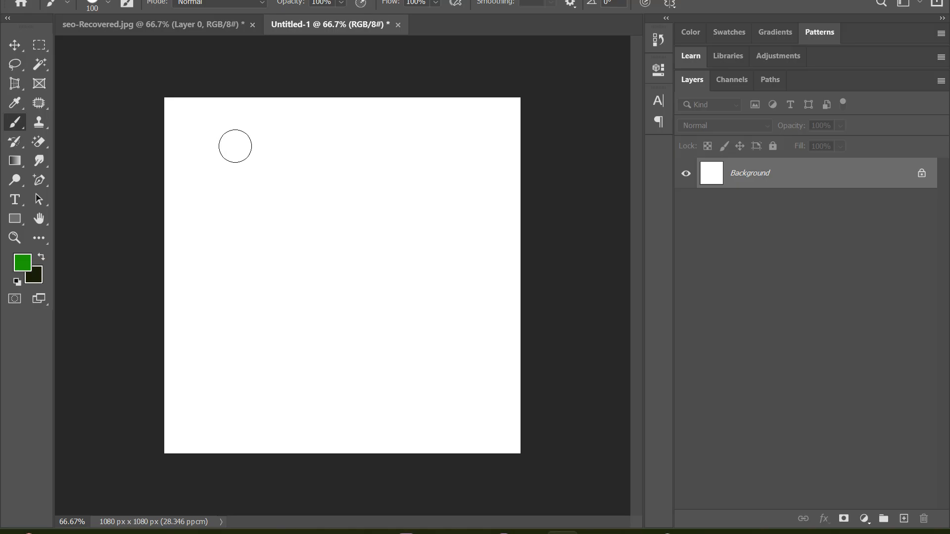
Step: Paint a straight horizontal bar across the upper canvas and extend it with four connected straight strokes zigzagging downward
left_click_drag(214, 145, 443, 146)
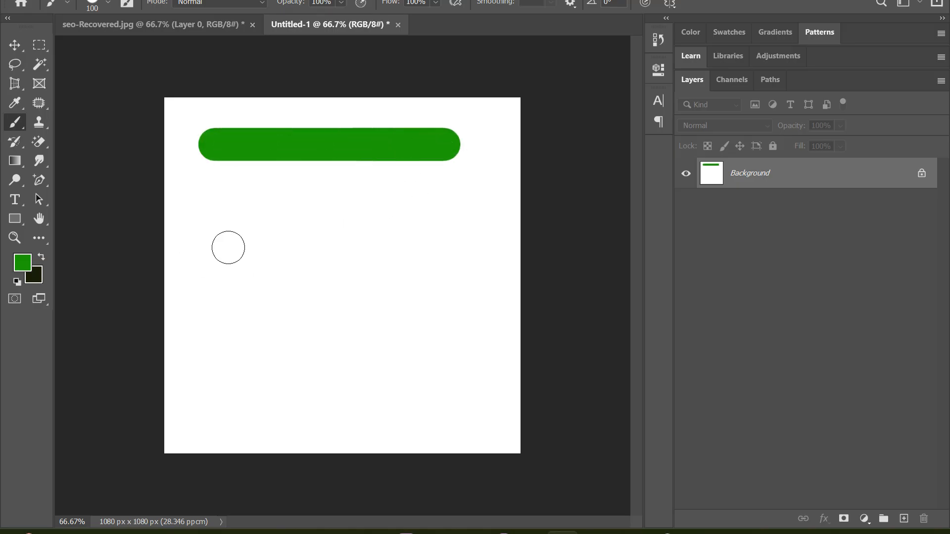
left_click(219, 256, "shift")
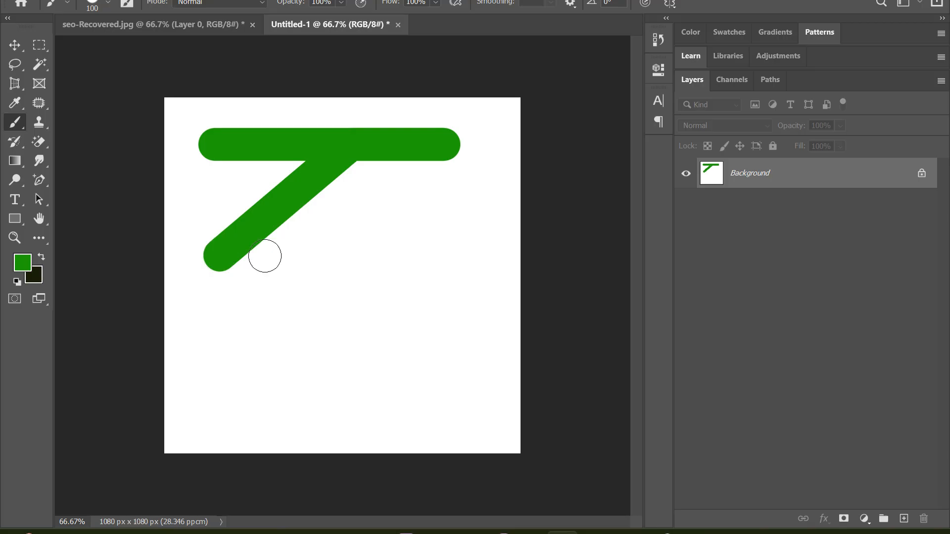
left_click(442, 278, "shift")
left_click(249, 342, "shift")
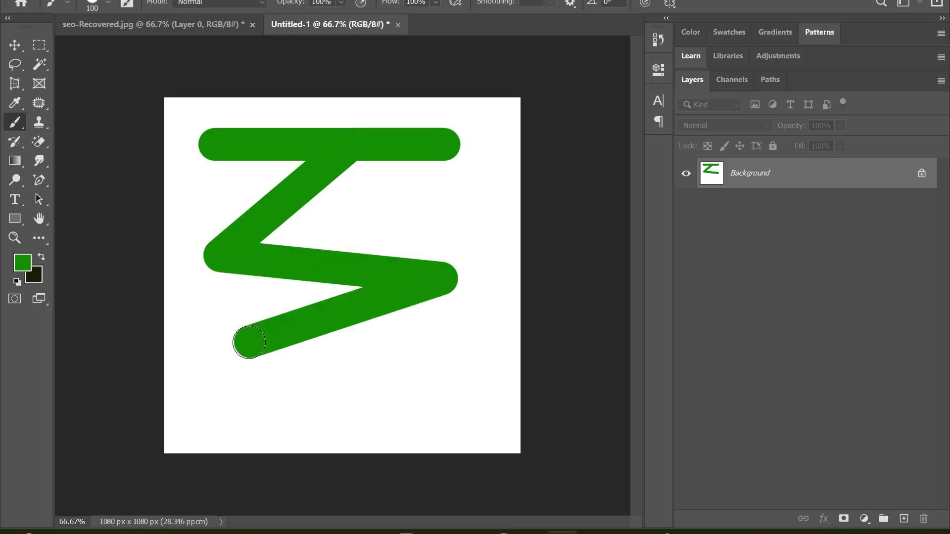
left_click(423, 377, "shift")
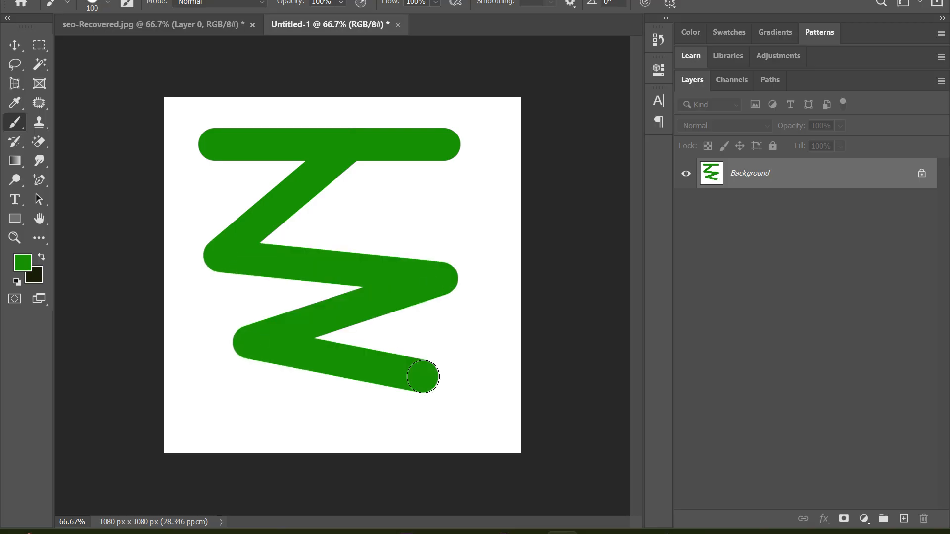
Step: Undo the four connected strokes and the horizontal bar so the canvas is blank
key("ctrl+z")
key("ctrl+z")
key("ctrl+z")
key("ctrl+z")
key("ctrl+z")
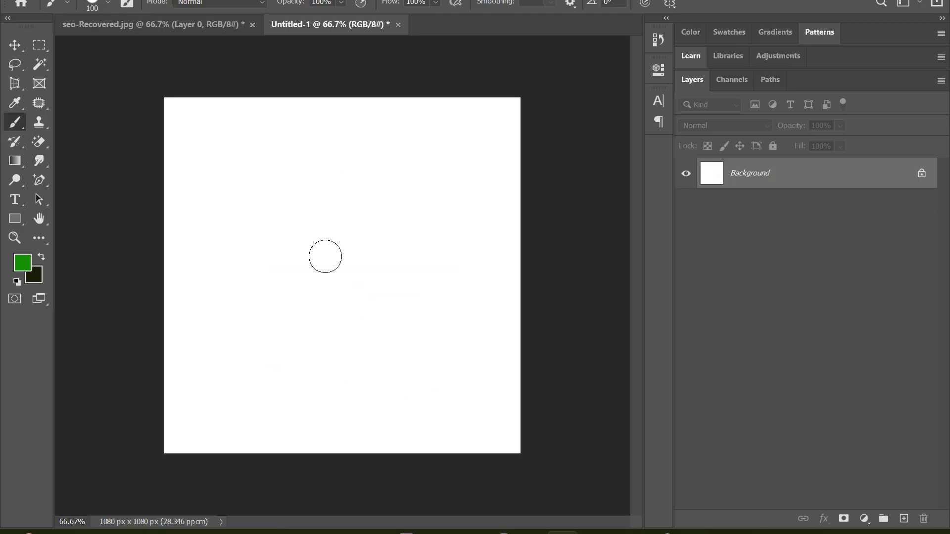
Step: Place a single 100 px Hard Round dab in the upper middle of the canvas and undo it
right_click(285, 216)
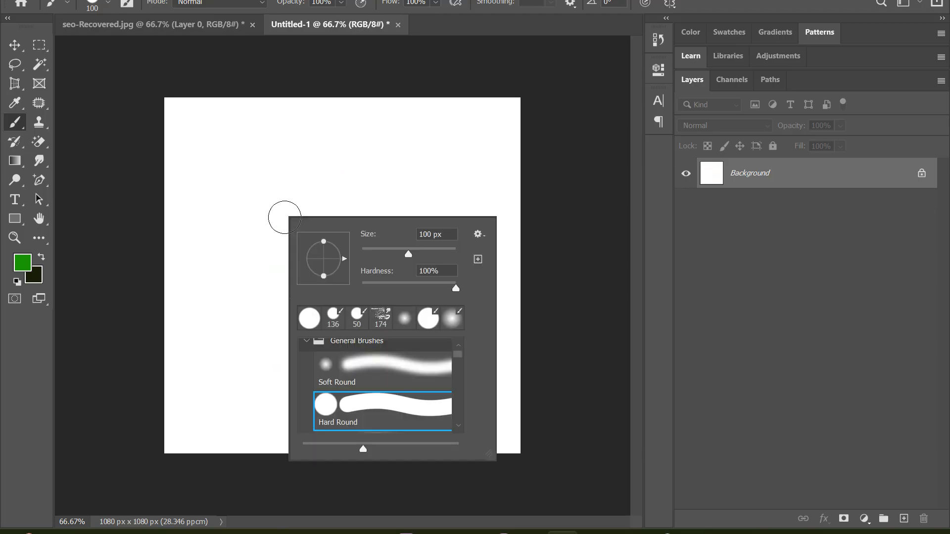
left_click(306, 193)
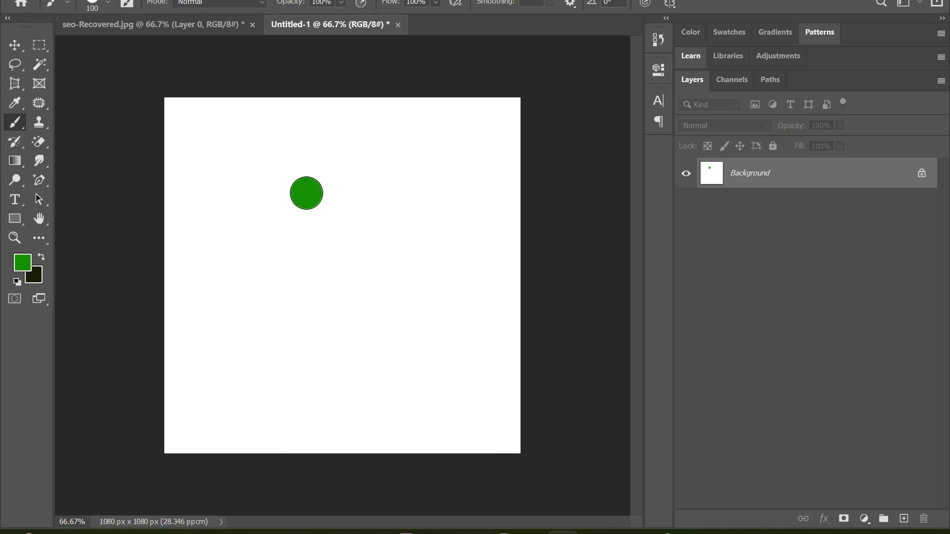
key("ctrl+z")
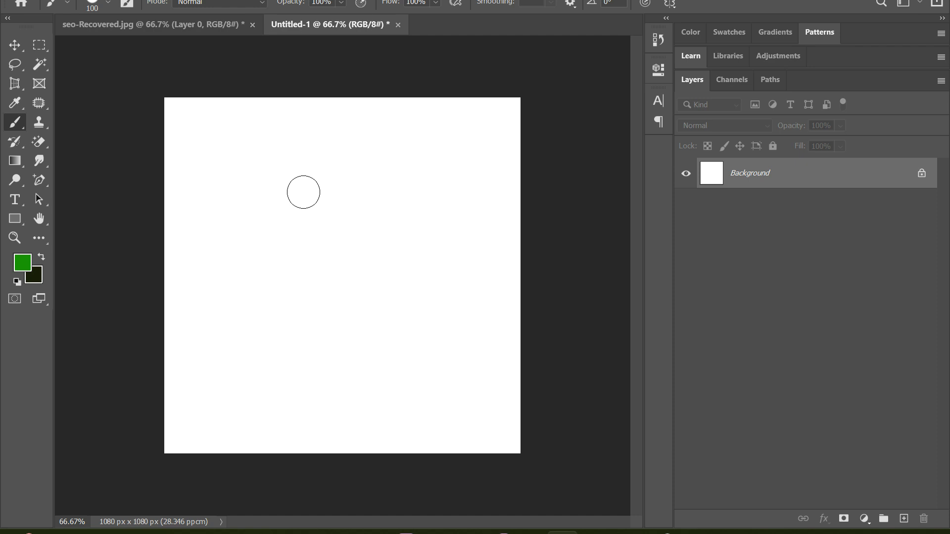
key("alt")
Step: Switch to the Soft Round brush preset and place one green dab in the upper middle of the canvas
right_click(331, 201)
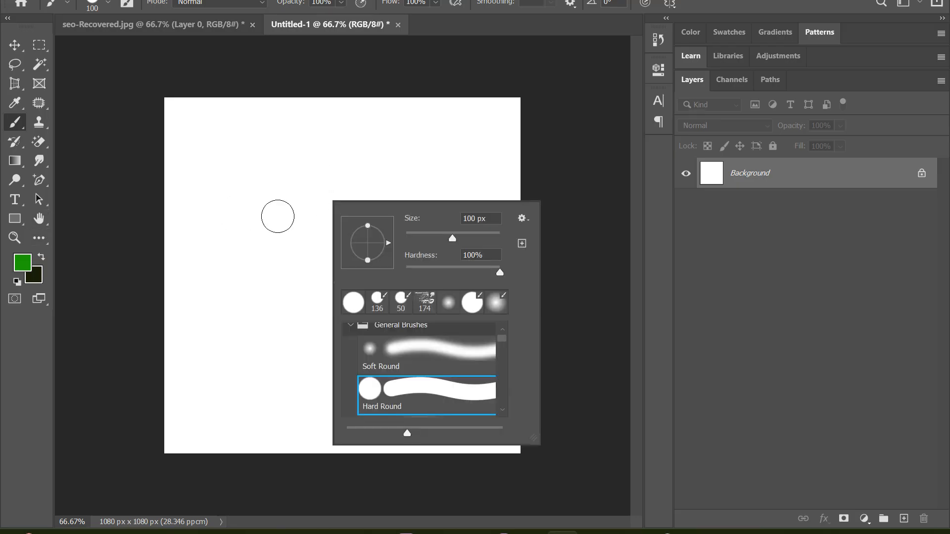
left_click(433, 355)
left_click(318, 203)
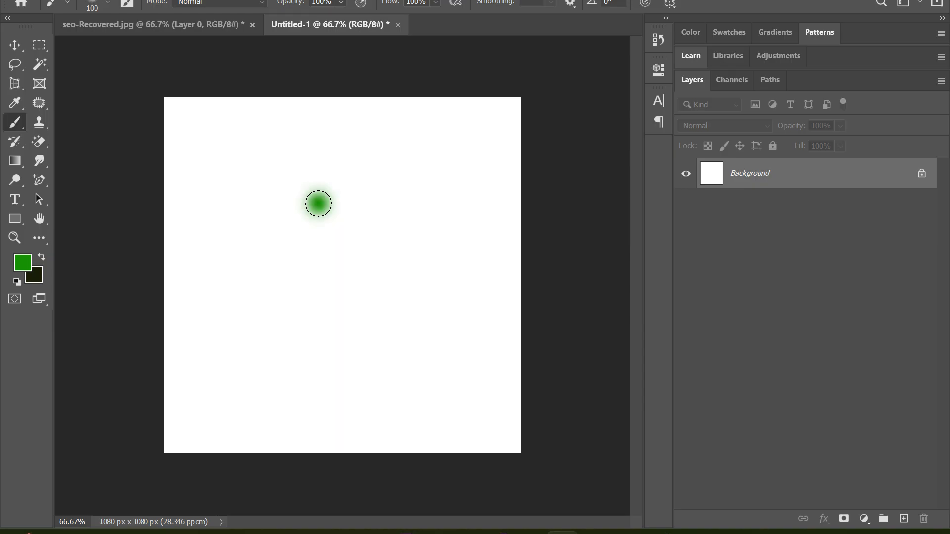
Step: Adjust the Soft Round brush interactively on the canvas to a 308 px diameter and 35% hardness
right_click(318, 204, "alt")
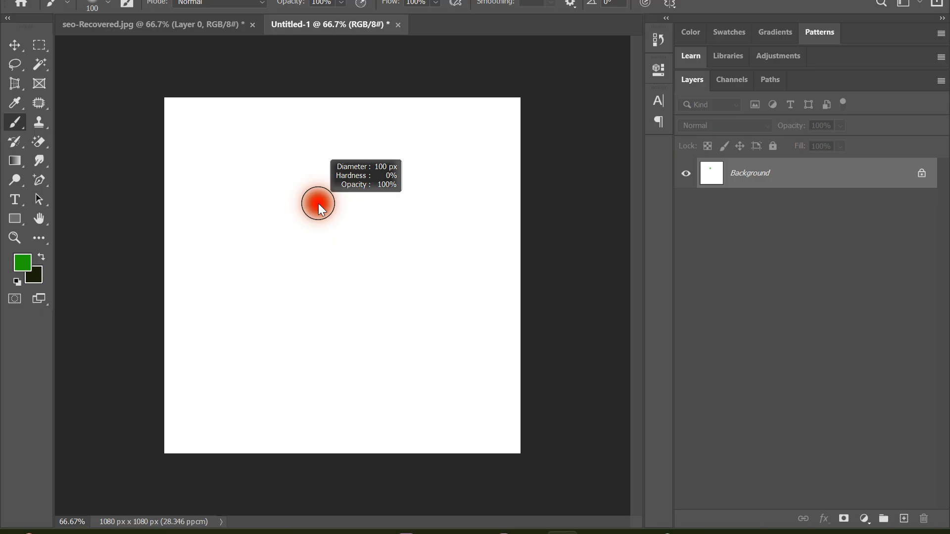
mouse_move(319, 203)
left_mouse_down()
mouse_move(311, 211)
mouse_move(377, 204)
mouse_move(317, 198)
mouse_move(406, 197)
mouse_move(399, 191)
left_mouse_up()
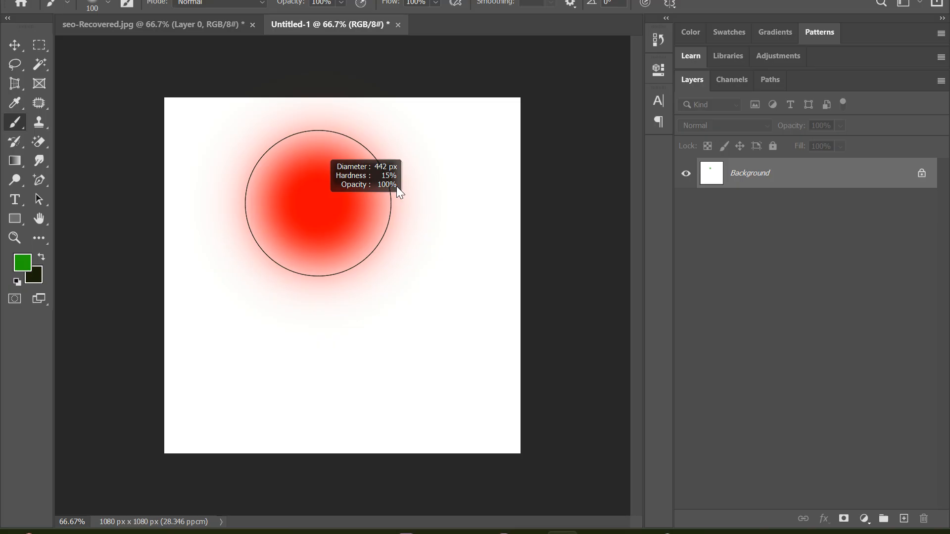
mouse_move(396, 186)
left_mouse_down()
mouse_move(442, 194)
mouse_move(328, 152)
mouse_move(392, 163)
mouse_move(345, 157)
mouse_move(370, 170)
mouse_move(352, 171)
mouse_move(382, 171)
mouse_move(353, 173)
mouse_move(437, 175)
mouse_move(335, 170)
mouse_move(309, 176)
mouse_move(393, 170)
mouse_move(305, 192)
mouse_move(418, 181)
mouse_move(427, 177)
mouse_move(378, 172)
mouse_move(432, 167)
mouse_move(379, 164)
mouse_move(310, 180)
mouse_move(389, 175)
mouse_move(334, 186)
mouse_move(333, 128)
mouse_move(338, 252)
mouse_move(322, 157)
mouse_move(337, 255)
mouse_move(310, 141)
mouse_move(342, 224)
mouse_move(401, 205)
mouse_move(290, 202)
mouse_move(393, 191)
mouse_move(358, 186)
mouse_move(351, 115)
mouse_move(362, 284)
mouse_move(327, 170)
mouse_move(335, 180)
left_mouse_up()
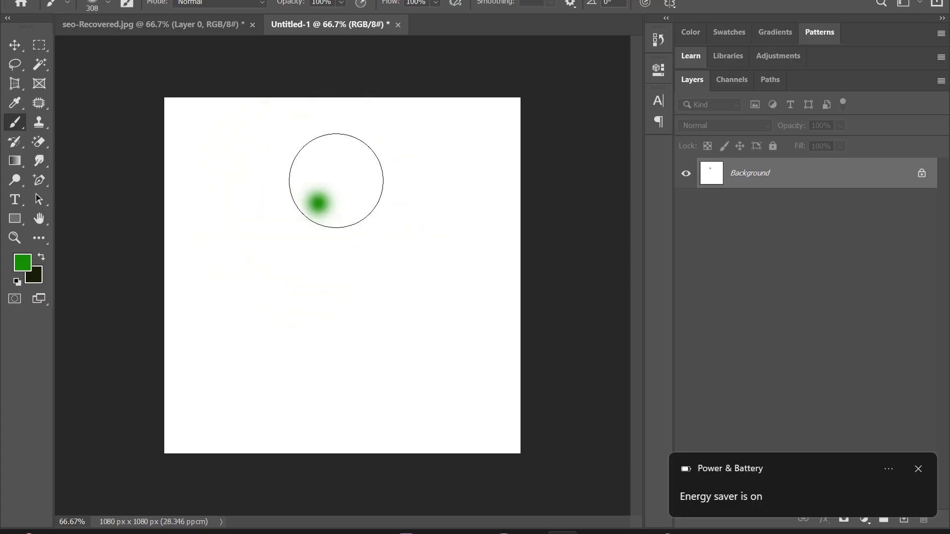
Step: Set the Soft Round brush's size to 91 px and its hardness to 69%
right_click(338, 184)
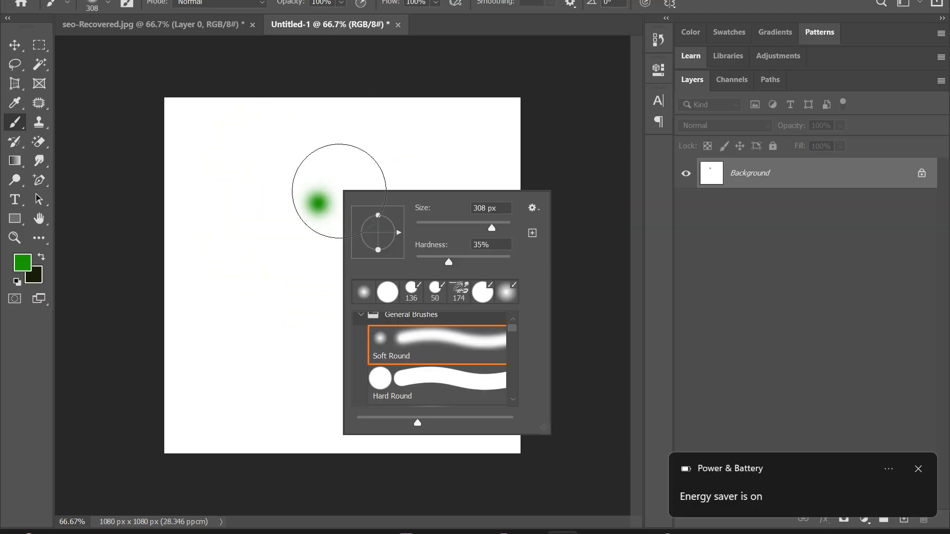
left_click(466, 224)
left_click(449, 225)
left_click(461, 224)
right_click(371, 170)
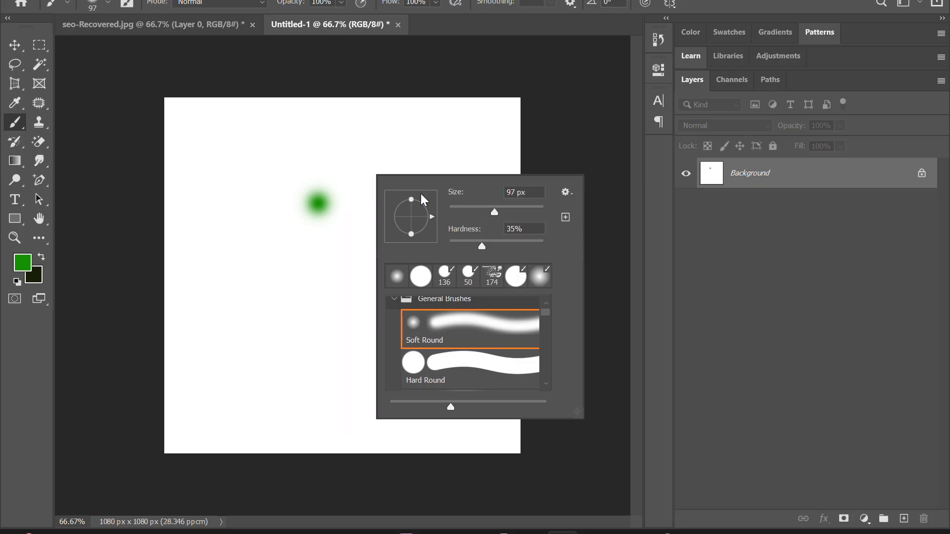
left_click_drag(494, 209, 527, 210)
mouse_move(500, 211)
left_mouse_down()
mouse_move(527, 211)
mouse_move(469, 210)
mouse_move(528, 212)
mouse_move(492, 216)
mouse_move(532, 248)
mouse_move(498, 247)
left_mouse_up()
left_click_drag(513, 250, 514, 251)
Step: Flatten the brush tip to a narrow ellipse, rotate it to 37°, and paint short strokes below the soft dab
left_click_drag(410, 233, 410, 231)
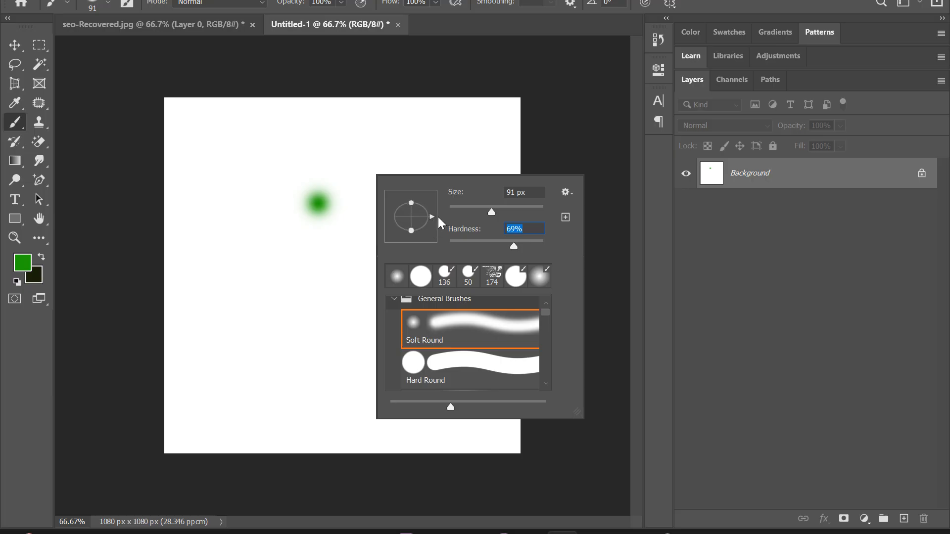
mouse_move(433, 216)
left_mouse_down()
mouse_move(426, 192)
mouse_move(424, 219)
left_mouse_up()
left_click_drag(296, 226, 350, 256)
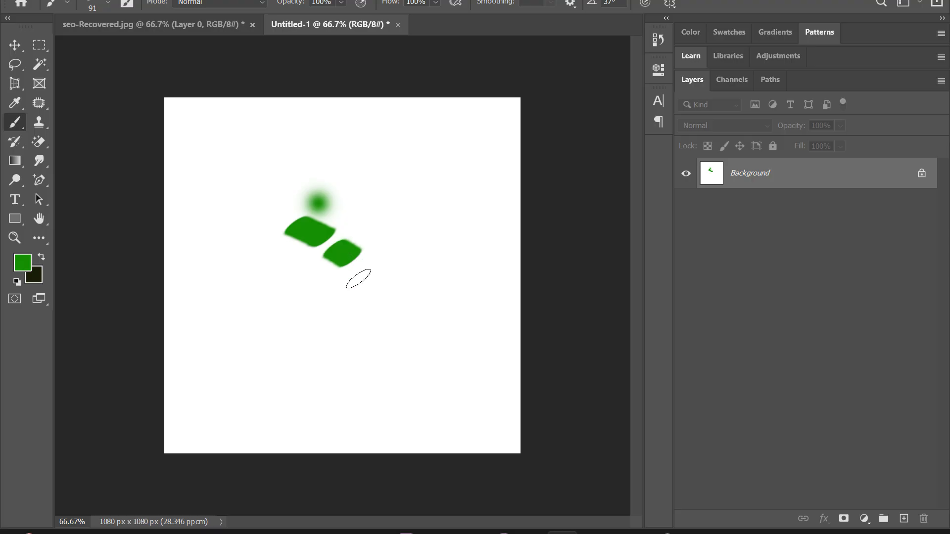
Step: Enlarge the elliptical brush to 275 px and place two green dabs in the lower middle of the canvas
right_click(358, 279)
left_click_drag(517, 316, 510, 310)
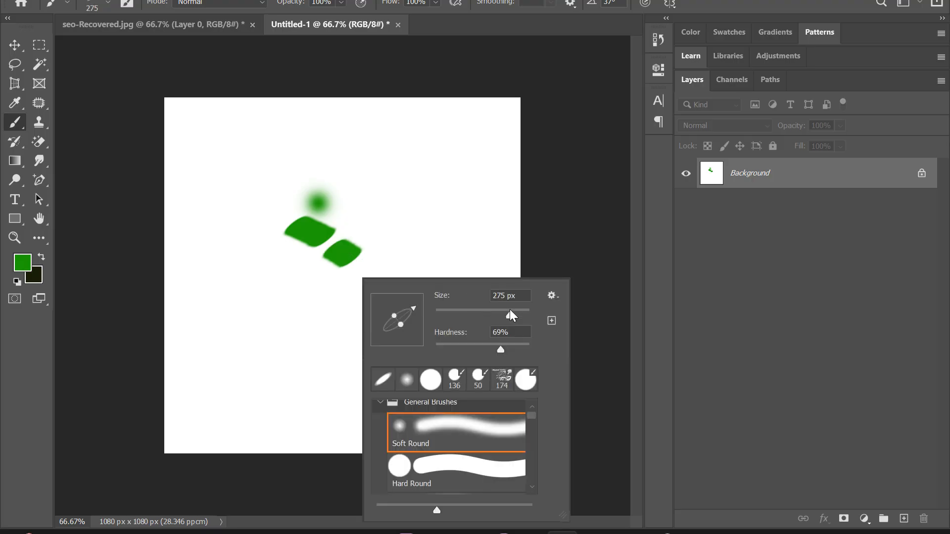
left_click(320, 319)
left_click(320, 331)
left_click(374, 365)
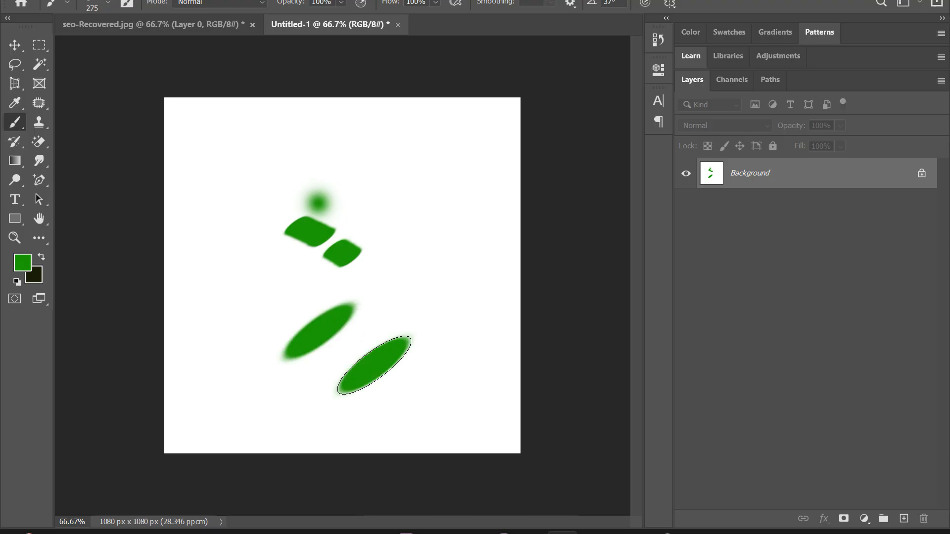
Step: Set the brush hardness to 17% and place soft elliptical dabs from the upper right of the canvas downward
right_click(403, 265)
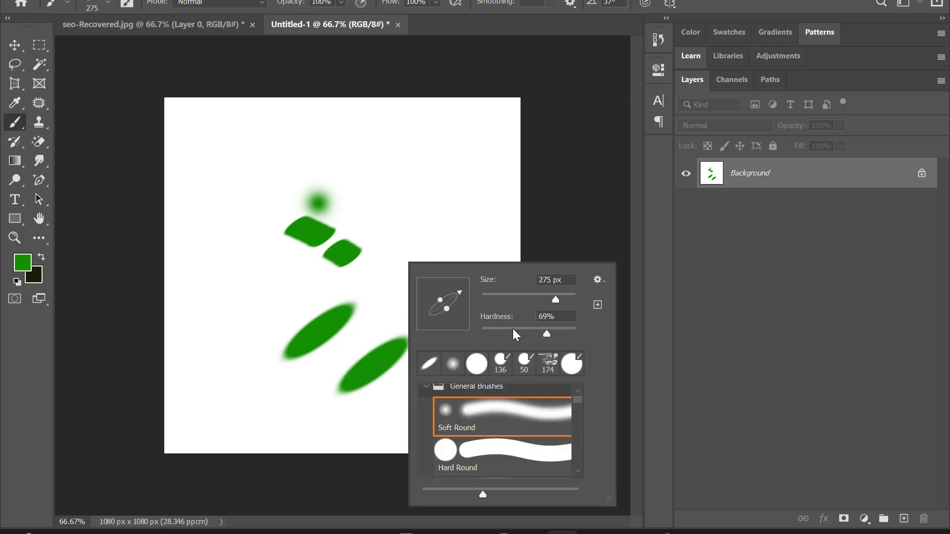
left_click(499, 330)
left_click(409, 196)
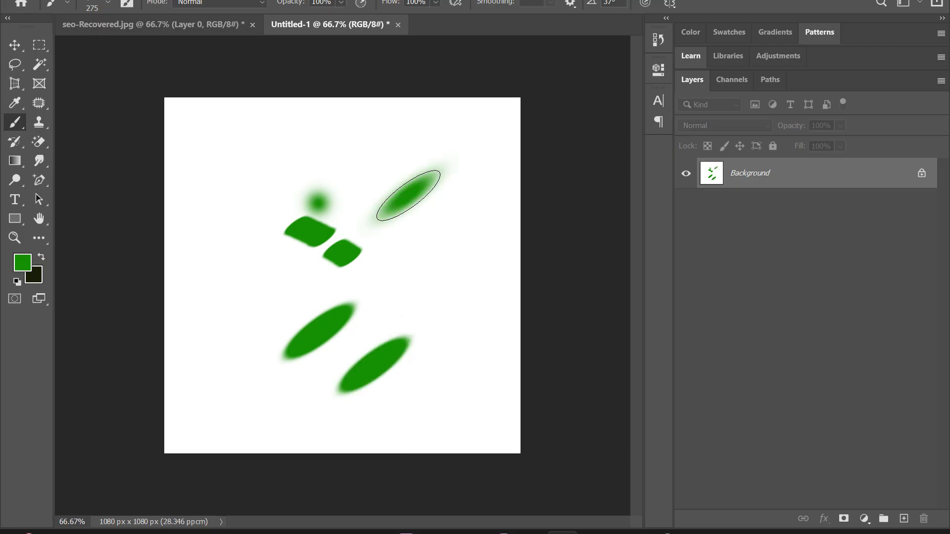
left_click(434, 239)
left_click(444, 260)
Step: Paint broad diagonal soft-edged strokes across the canvas and add two soft marks in its lower-left area
left_click_drag(443, 260, 489, 400)
mouse_move(266, 176)
left_mouse_down()
mouse_move(260, 165)
mouse_move(396, 336)
left_mouse_up()
mouse_move(359, 174)
left_mouse_down()
mouse_move(423, 260)
mouse_move(515, 321)
left_mouse_up()
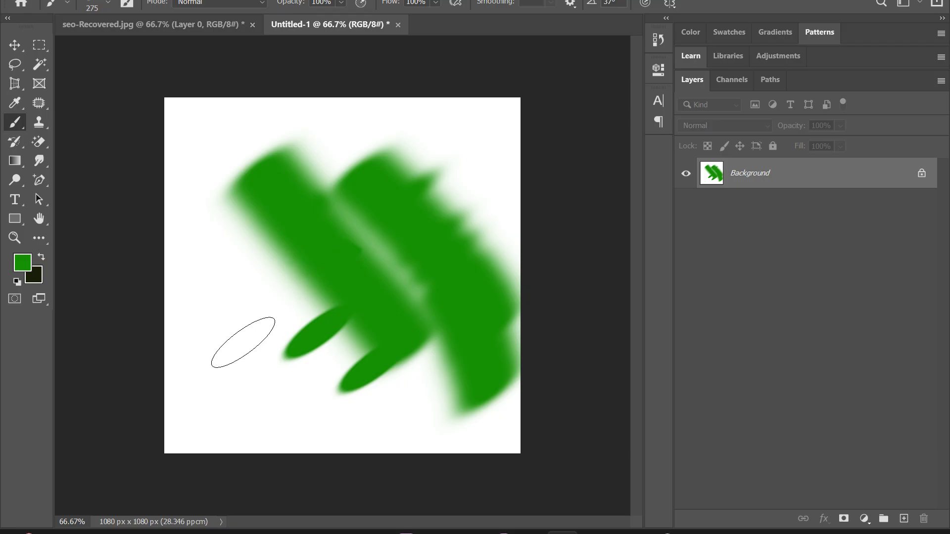
left_click(232, 366)
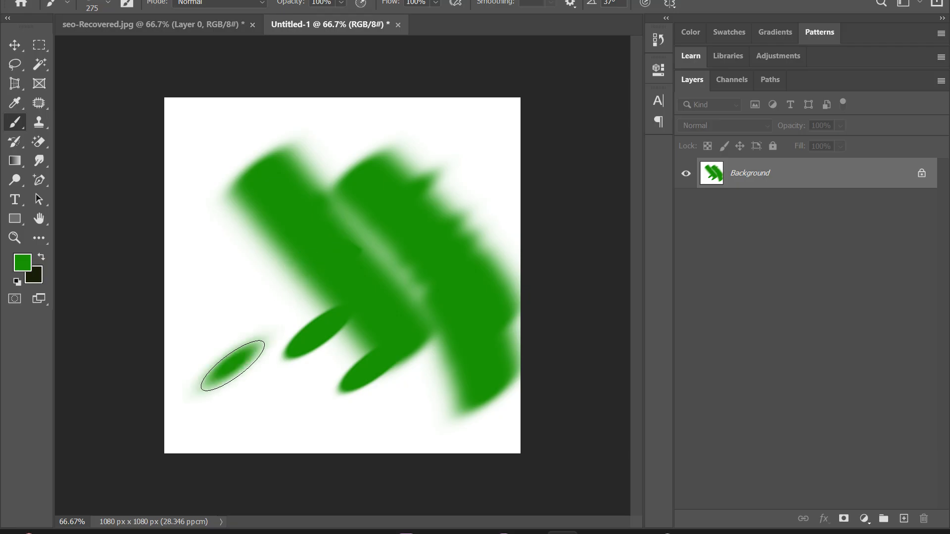
left_click_drag(268, 407, 281, 416)
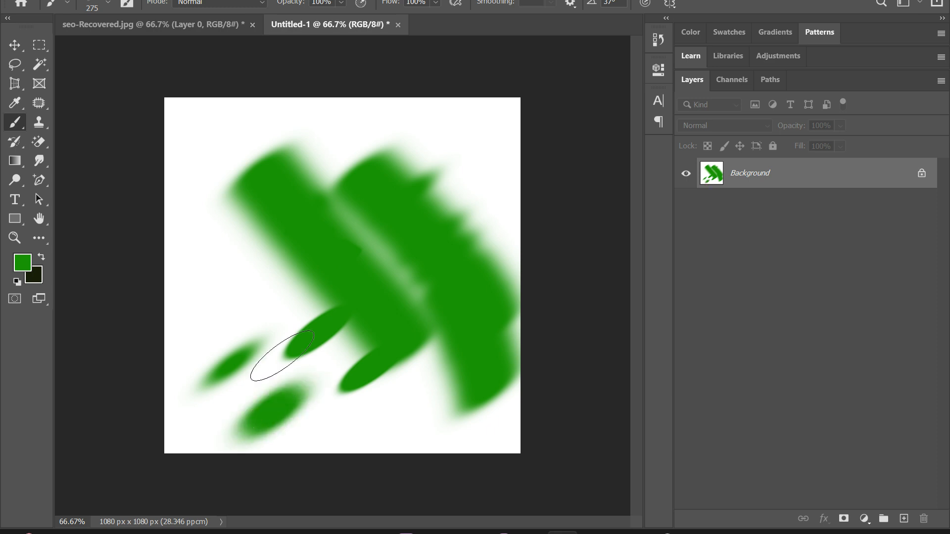
Step: Undo all the green dabs and strokes until the canvas is blank
key("ctrl+z")
key("ctrl+z")
key("ctrl+z")
key("ctrl+z")
key("ctrl+z")
key("ctrl+z")
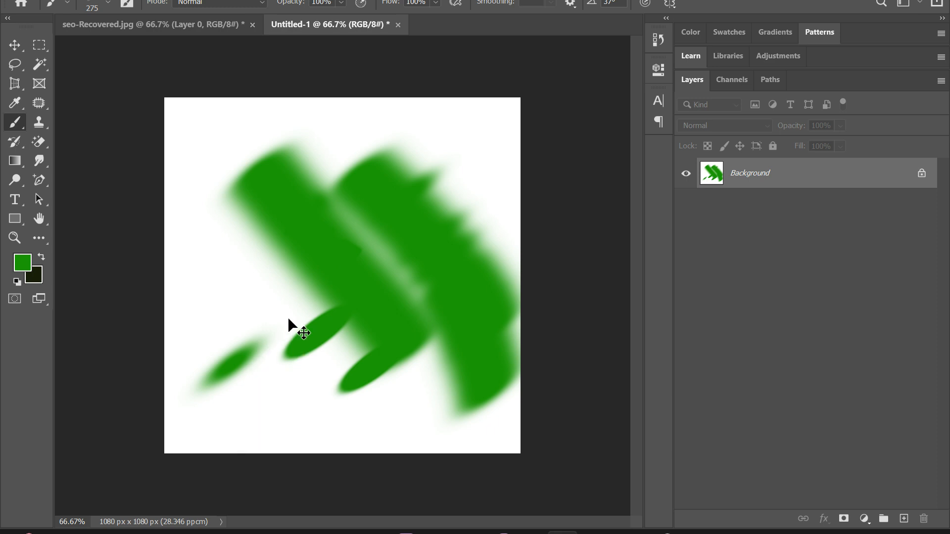
key("ctrl+z")
key("ctrl+z")
key("ctrl+z")
key("ctrl+z")
key("ctrl+z")
key("ctrl+z")
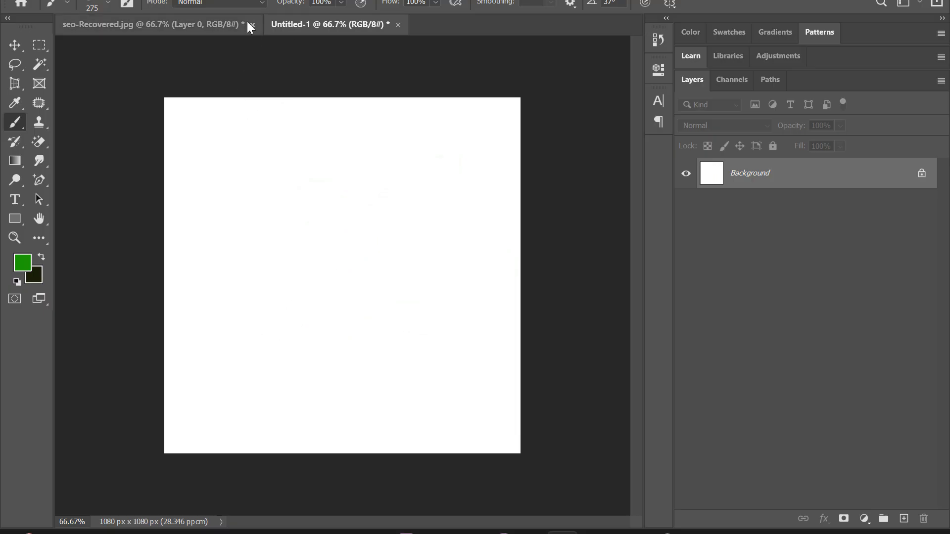
Step: Set the brush opacity to 50% and keep green 1fa508 as the foreground colour
left_click(340, 3)
left_click_drag(341, 15, 333, 16)
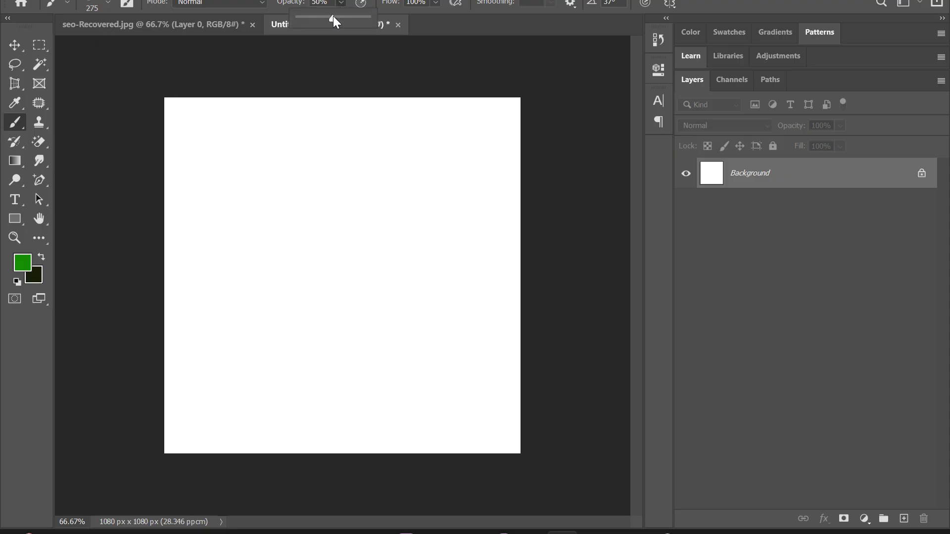
left_click(24, 271)
left_click(23, 271)
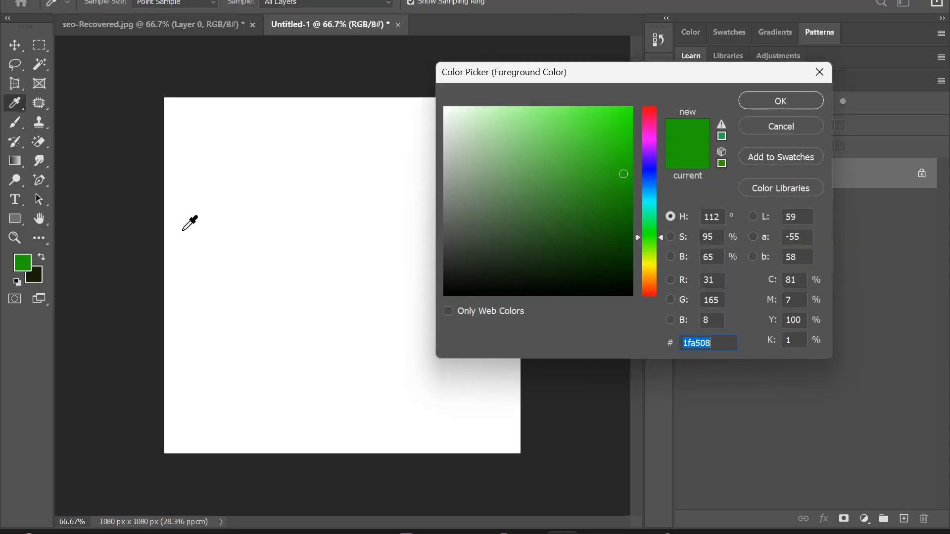
left_click(782, 101)
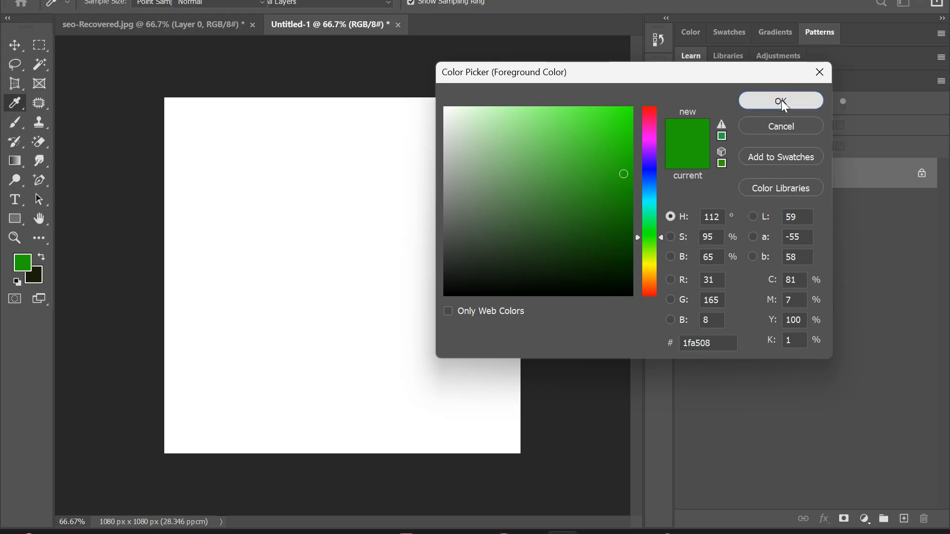
Step: Paint overlapping semi-transparent green strokes over the canvas and undo them all
mouse_move(303, 235)
left_mouse_down()
mouse_move(334, 247)
mouse_move(438, 329)
mouse_move(328, 263)
mouse_move(287, 256)
mouse_move(305, 288)
mouse_move(395, 356)
mouse_move(383, 362)
mouse_move(229, 305)
mouse_move(251, 307)
mouse_move(392, 403)
mouse_move(215, 360)
mouse_move(341, 425)
mouse_move(181, 373)
mouse_move(279, 418)
left_mouse_up()
mouse_move(307, 140)
left_mouse_down()
mouse_move(307, 152)
mouse_move(456, 240)
mouse_move(368, 216)
mouse_move(430, 318)
mouse_move(333, 339)
mouse_move(317, 359)
left_mouse_up()
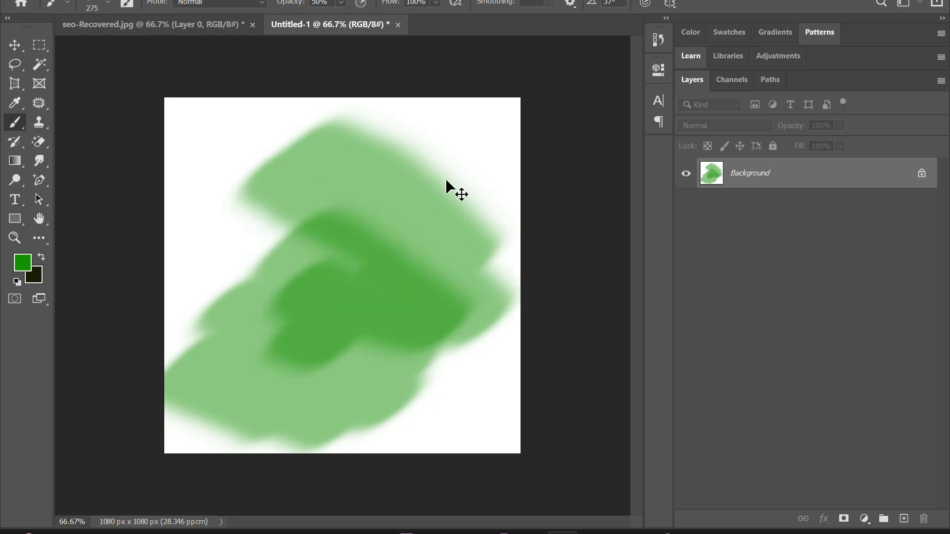
key("ctrl+z")
key("ctrl+z")
key("ctrl+z")
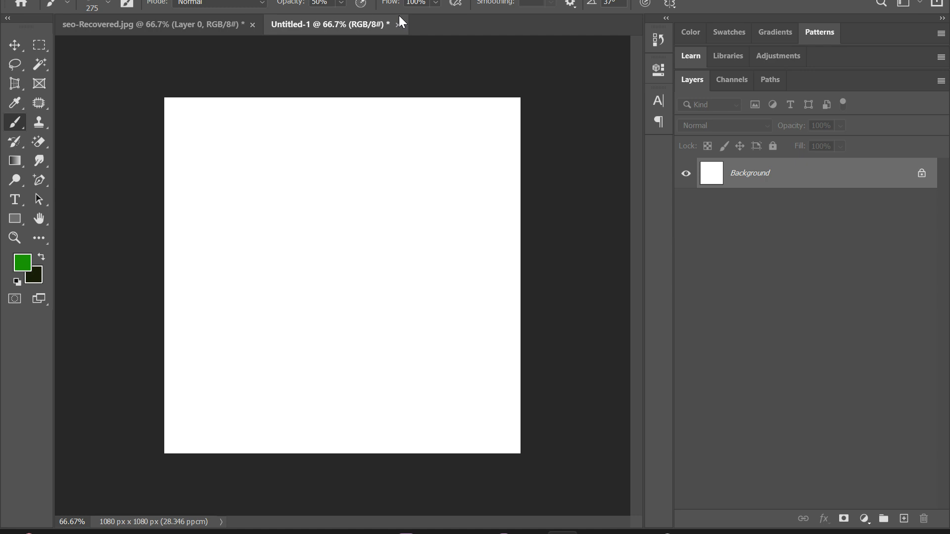
Step: Set the brush flow to 37%
left_click(436, 4)
left_click(422, 16)
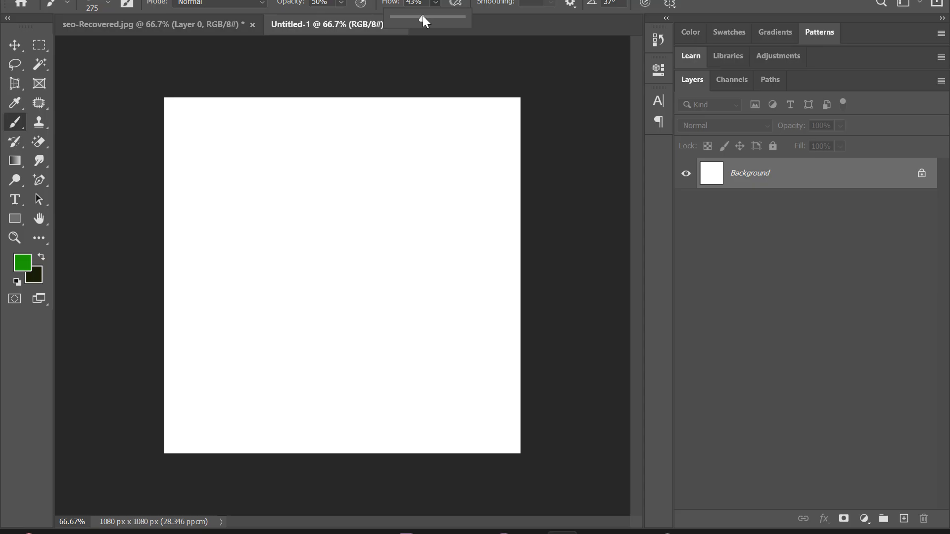
left_click_drag(450, 19, 465, 21)
Step: Paint several overlapping strokes across the canvas at the reduced flow and undo them all
mouse_move(339, 158)
left_mouse_down()
mouse_move(410, 201)
mouse_move(450, 245)
mouse_move(297, 185)
mouse_move(409, 290)
left_mouse_up()
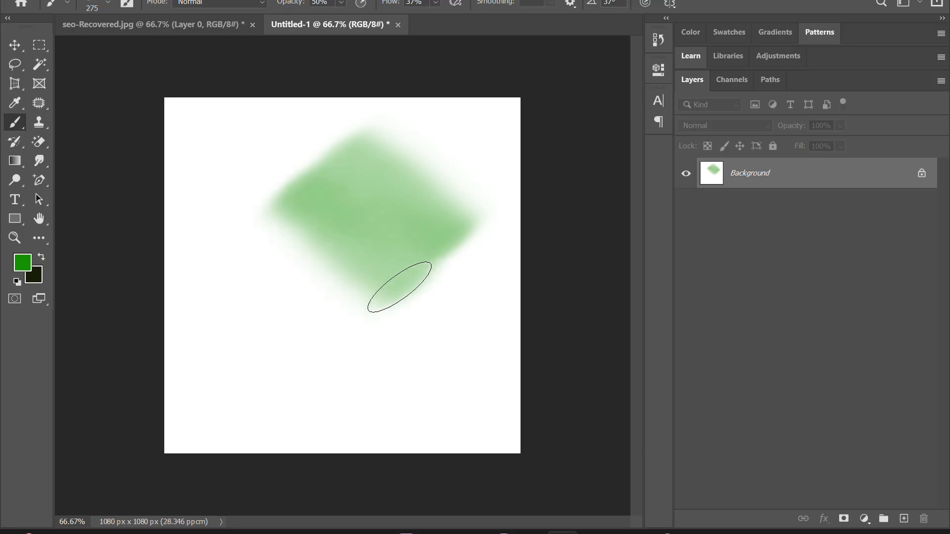
mouse_move(254, 218)
left_mouse_down()
mouse_move(308, 246)
mouse_move(376, 318)
left_mouse_up()
mouse_move(265, 287)
left_mouse_down()
mouse_move(462, 244)
mouse_move(364, 194)
mouse_move(420, 271)
left_mouse_up()
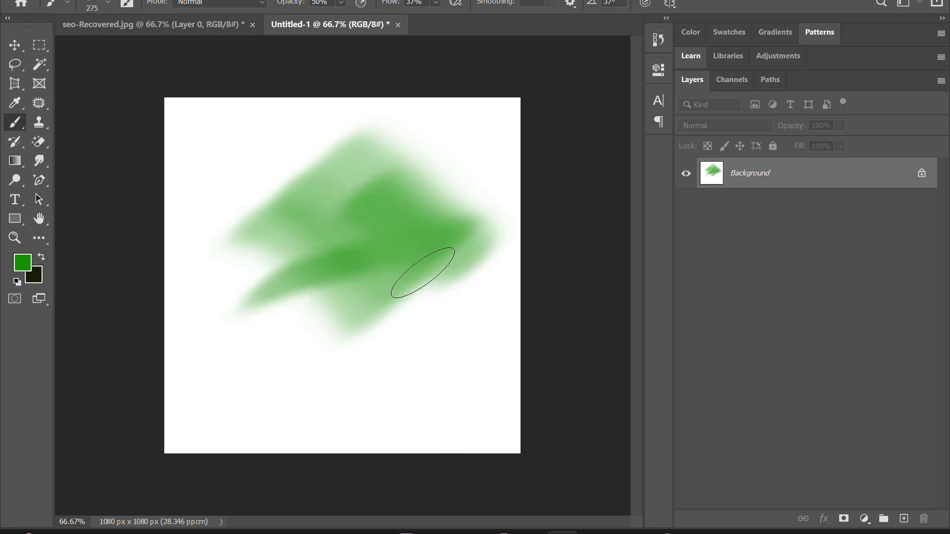
mouse_move(360, 248)
left_mouse_down()
mouse_move(348, 287)
mouse_move(405, 370)
left_mouse_up()
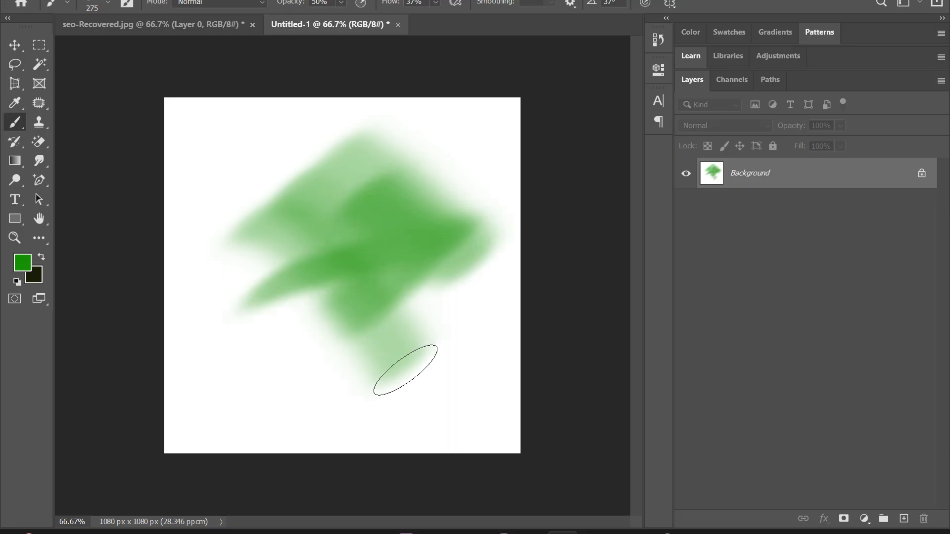
key("ctrl+z")
key("ctrl+z")
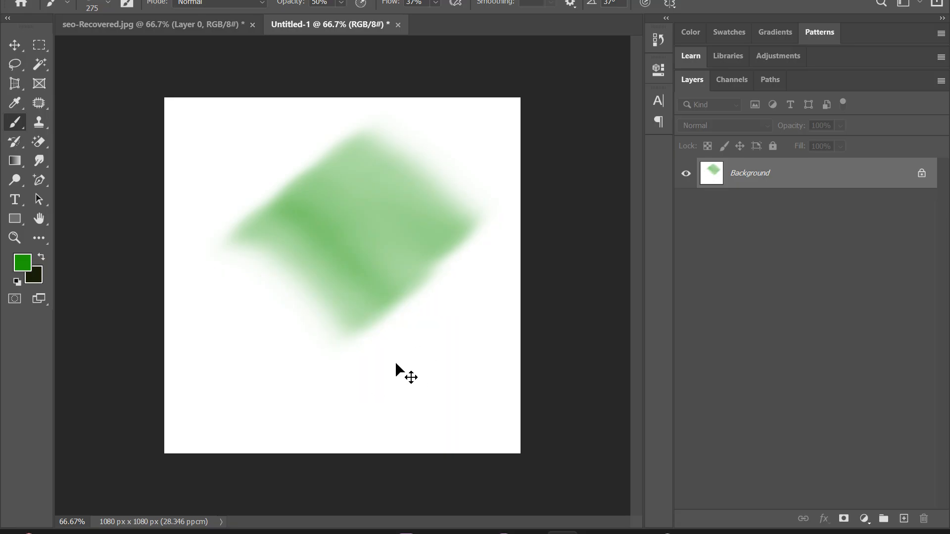
key("ctrl+z")
Step: Paint a horizontal green band across the middle of the canvas and overlap it with diagonal strokes
left_click(294, 305)
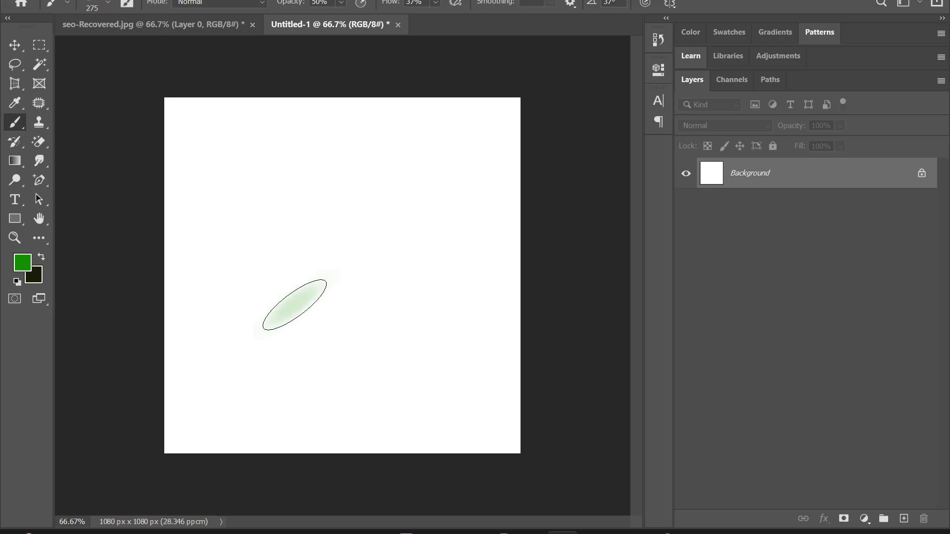
mouse_move(295, 305)
left_mouse_down()
mouse_move(313, 266)
mouse_move(380, 305)
mouse_move(384, 392)
mouse_move(274, 345)
mouse_move(324, 275)
mouse_move(388, 265)
mouse_move(406, 316)
left_mouse_up()
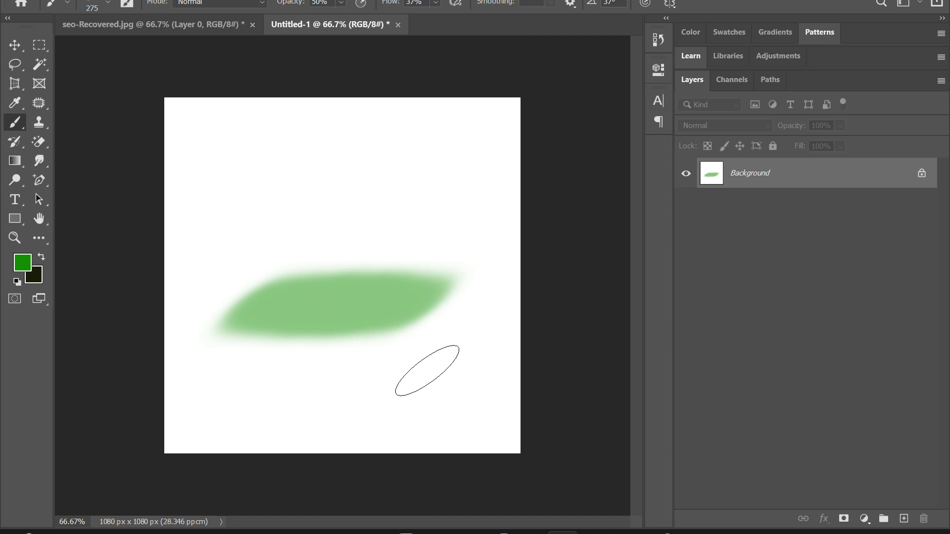
mouse_move(329, 220)
left_mouse_down()
mouse_move(471, 357)
mouse_move(328, 272)
mouse_move(400, 332)
mouse_move(289, 312)
mouse_move(363, 346)
left_mouse_up()
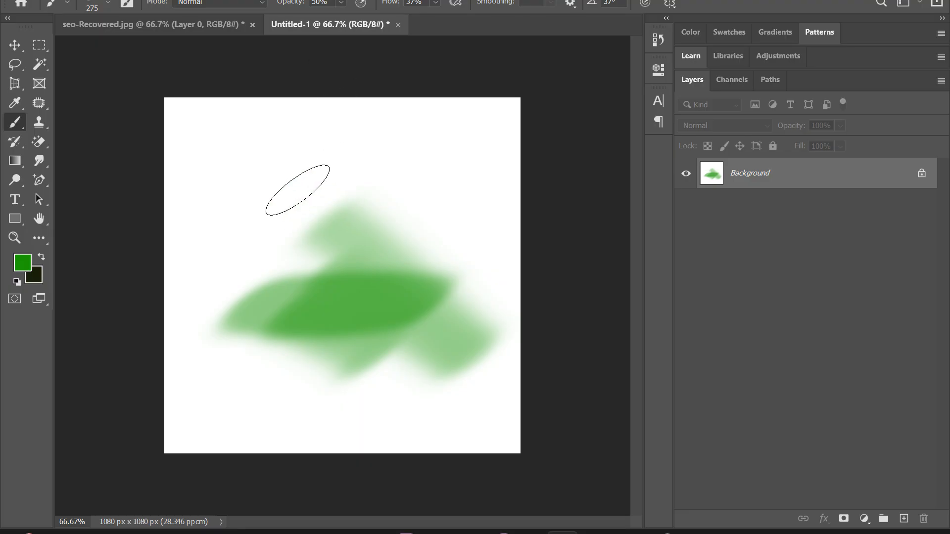
Step: Set the brush hardness to 54% and paint a short stroke above the overlapping strokes
right_click(297, 190)
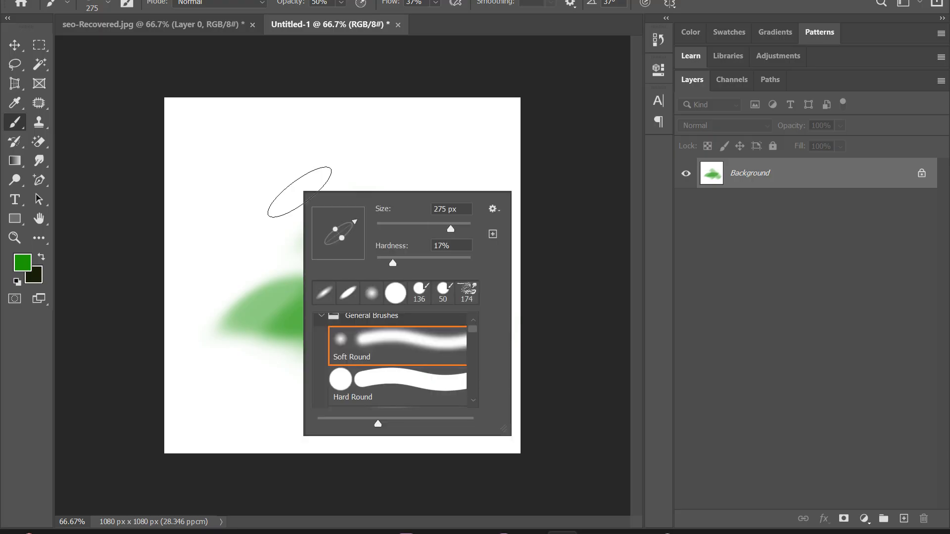
left_click_drag(392, 263, 427, 264)
key("Return")
left_click_drag(265, 159, 329, 170)
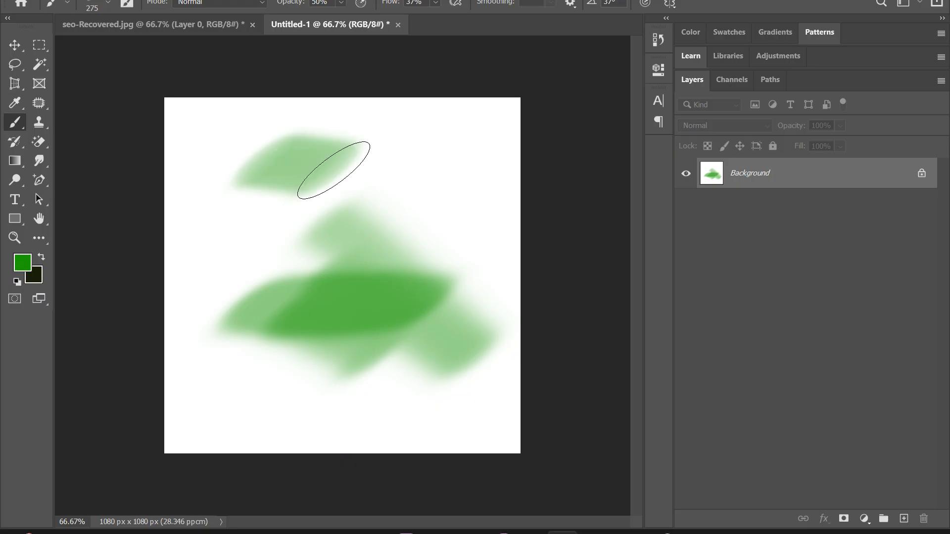
Step: Restore the brush tip to a full circle at a 4° angle and paint over the whole canvas
right_click(332, 170)
left_click_drag(388, 200, 399, 212)
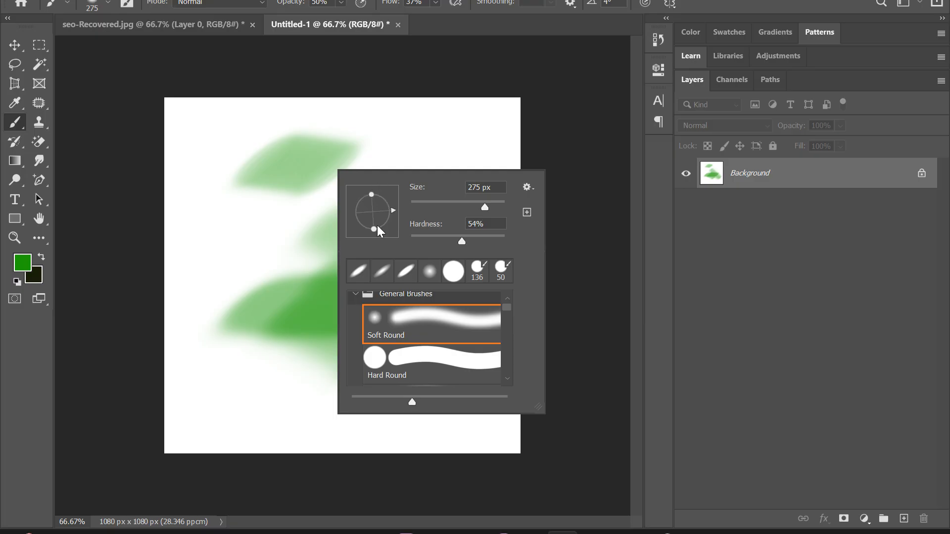
key("Return")
mouse_move(224, 219)
left_mouse_down()
mouse_move(245, 266)
mouse_move(245, 307)
mouse_move(218, 392)
mouse_move(175, 122)
mouse_move(533, 67)
mouse_move(547, 76)
mouse_move(485, 334)
mouse_move(479, 413)
mouse_move(435, 452)
mouse_move(227, 461)
mouse_move(181, 405)
mouse_move(197, 201)
mouse_move(417, 118)
mouse_move(384, 284)
mouse_move(343, 361)
mouse_move(211, 245)
mouse_move(393, 385)
mouse_move(421, 378)
mouse_move(447, 393)
mouse_move(494, 226)
mouse_move(494, 167)
mouse_move(396, 137)
mouse_move(390, 159)
left_mouse_up()
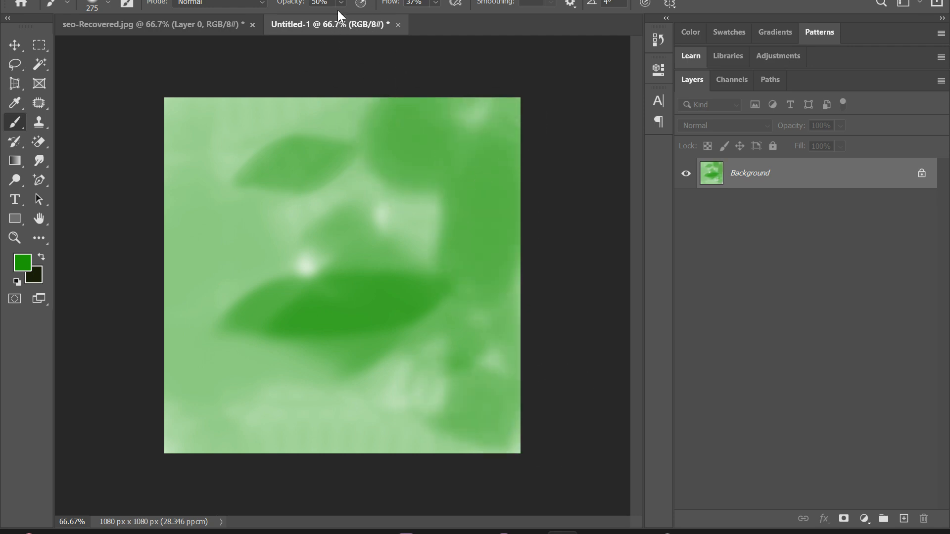
Step: Lower the brush opacity to 3% and undo all the strokes to clear the canvas
left_click_drag(340, 4, 324, 20)
key("ctrl+z")
key("ctrl+z")
key("ctrl+z")
key("ctrl+z")
key("ctrl+z")
key("ctrl+z")
key("ctrl+z")
key("ctrl+z")
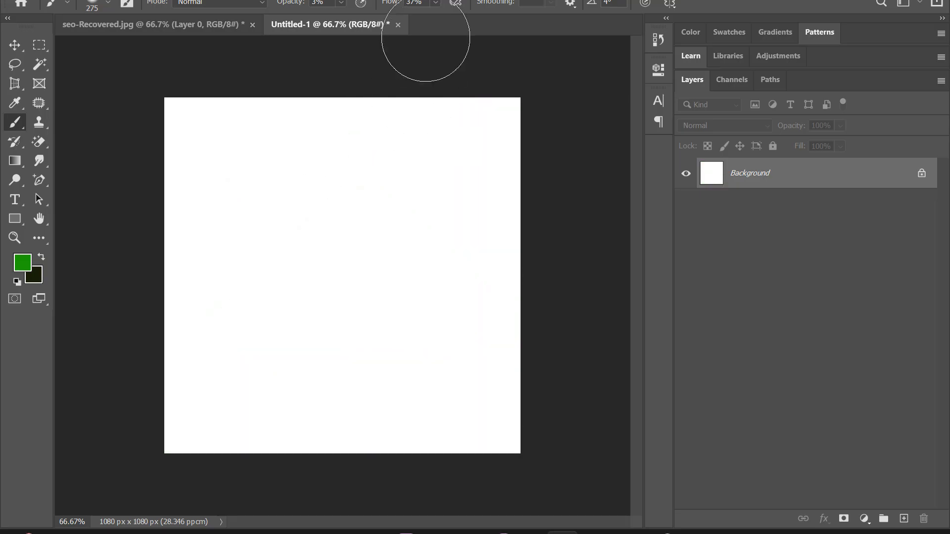
Step: Set the brush opacity to 11% and flow to 13%, and cover the canvas with faint green strokes
left_click(341, 3)
left_click_drag(347, 19, 350, 18)
left_click(437, 3)
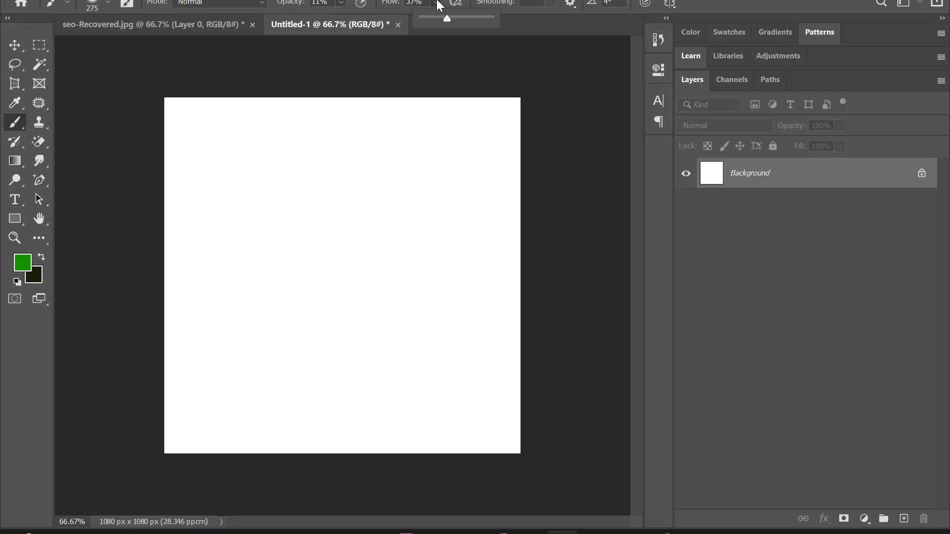
left_click_drag(435, 18, 434, 18)
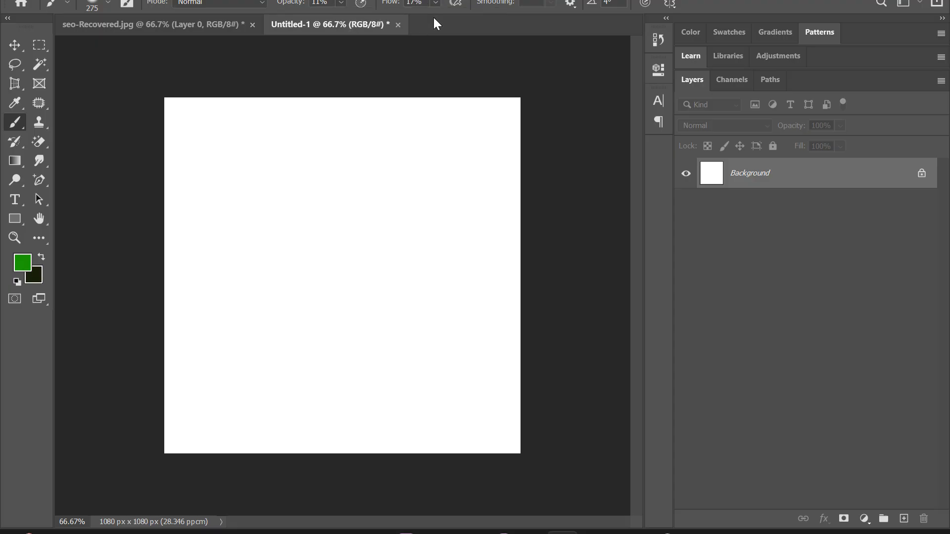
left_click(435, 3)
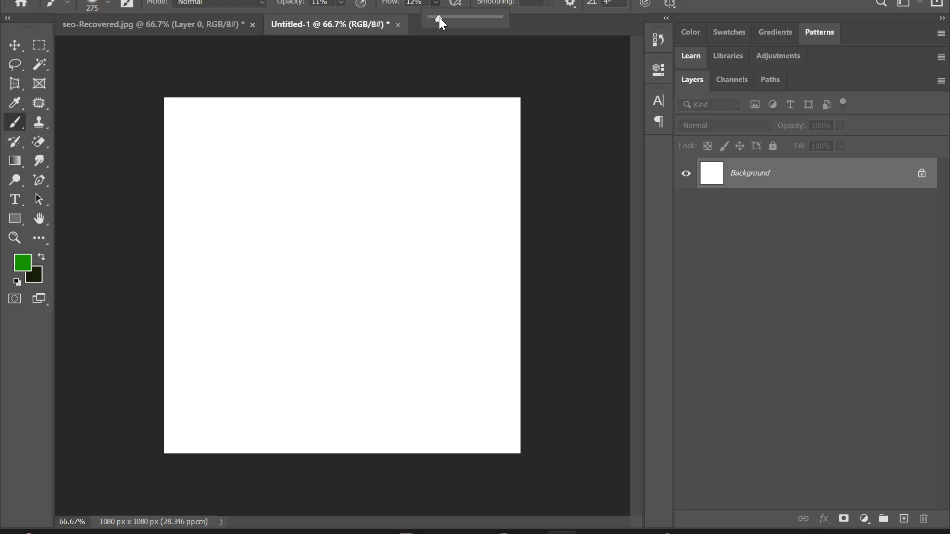
mouse_move(378, 165)
left_mouse_down()
mouse_move(448, 271)
mouse_move(465, 188)
mouse_move(505, 407)
mouse_move(367, 435)
mouse_move(318, 288)
mouse_move(295, 68)
mouse_move(229, 361)
mouse_move(251, 470)
mouse_move(594, 371)
mouse_move(288, 141)
mouse_move(486, 480)
mouse_move(309, 458)
mouse_move(165, 492)
mouse_move(278, 206)
mouse_move(295, 116)
mouse_move(246, 110)
mouse_move(199, 456)
mouse_move(486, 135)
mouse_move(479, 381)
mouse_move(237, 138)
mouse_move(419, 129)
mouse_move(309, 173)
mouse_move(94, 91)
mouse_move(295, 295)
mouse_move(530, 360)
mouse_move(218, 399)
mouse_move(290, 437)
mouse_move(318, 446)
mouse_move(239, 214)
left_mouse_up()
Step: Open the tree landscape image 5433d670a0ebb05b60950360c728a427.jpeg from the Downloads folder
key("alt+f")
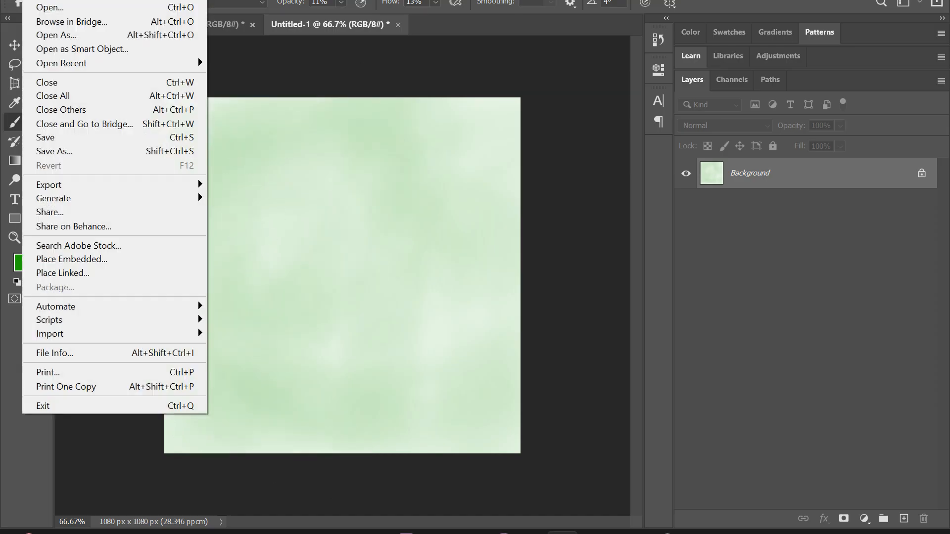
left_click(53, 7)
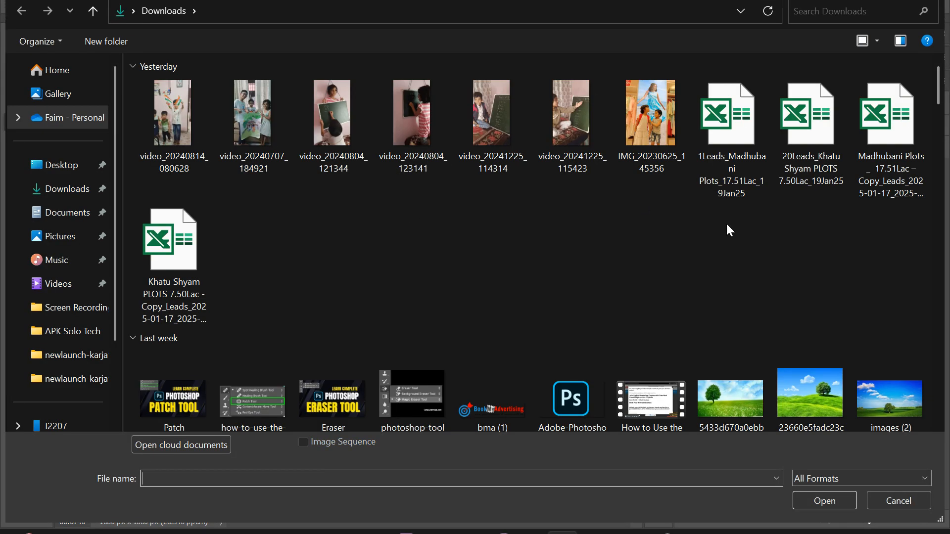
left_click_drag(938, 84, 939, 115)
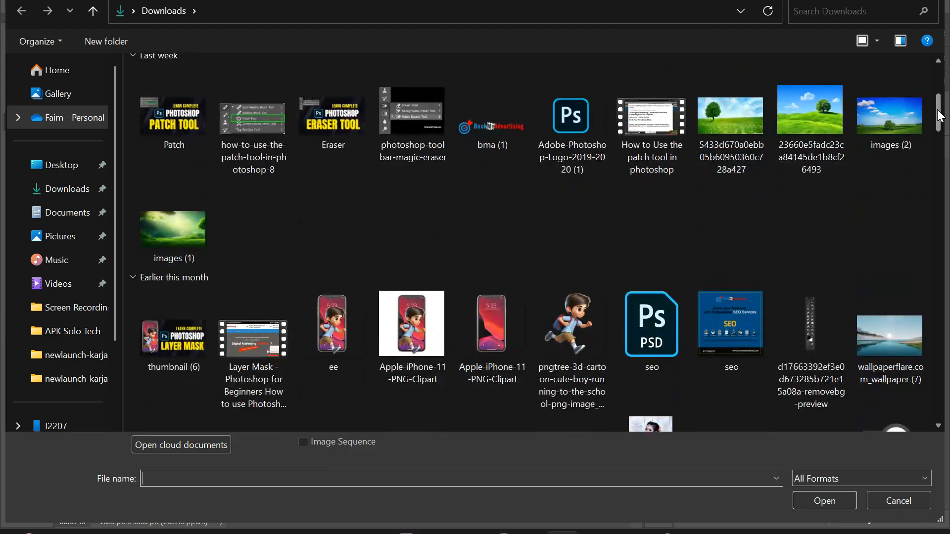
double_click(735, 129)
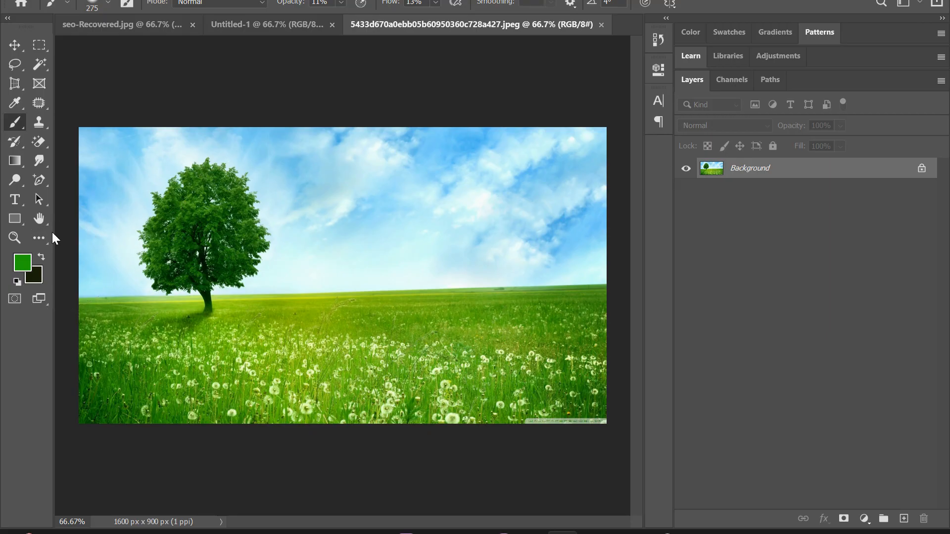
Step: Sample the light blue #7fcff0 from the photo's sky as the foreground colour and return to the Brush tool
left_click(22, 261)
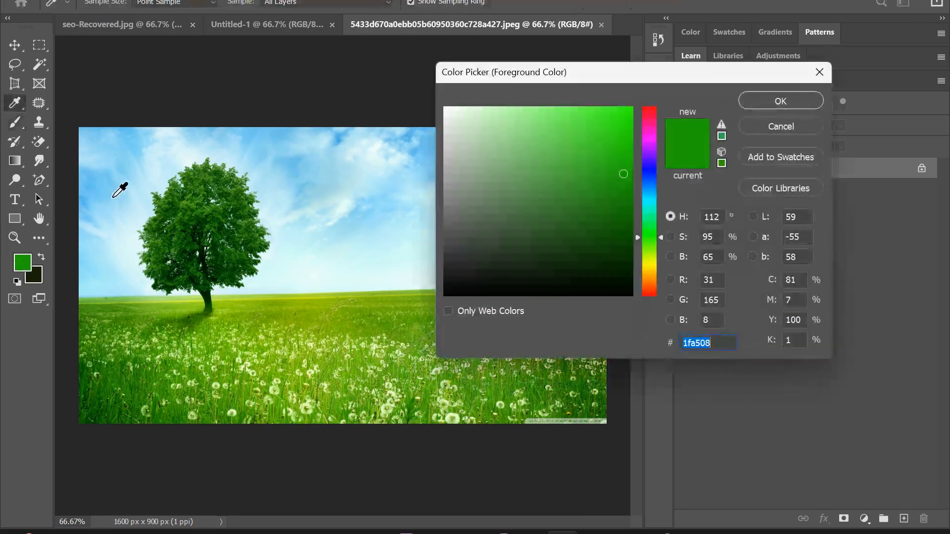
left_click(131, 137)
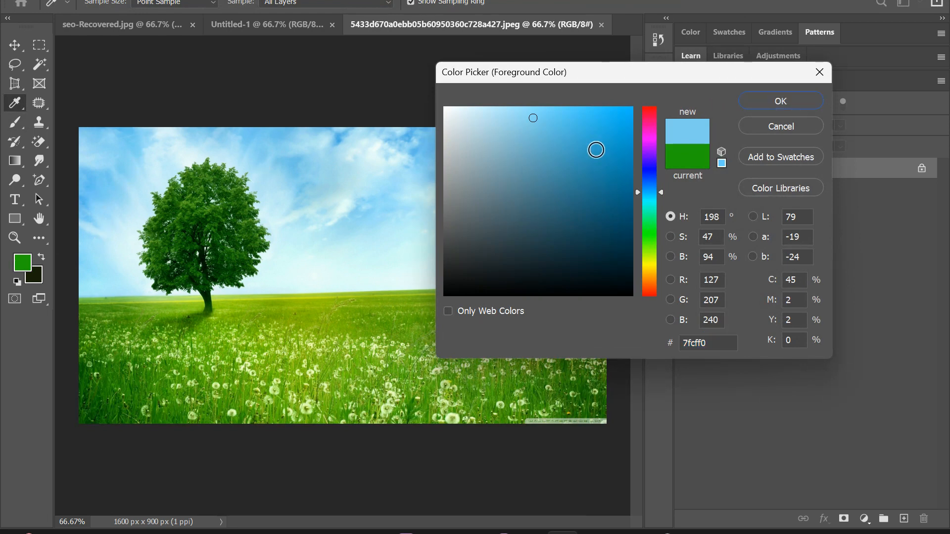
left_click(775, 102)
key("b")
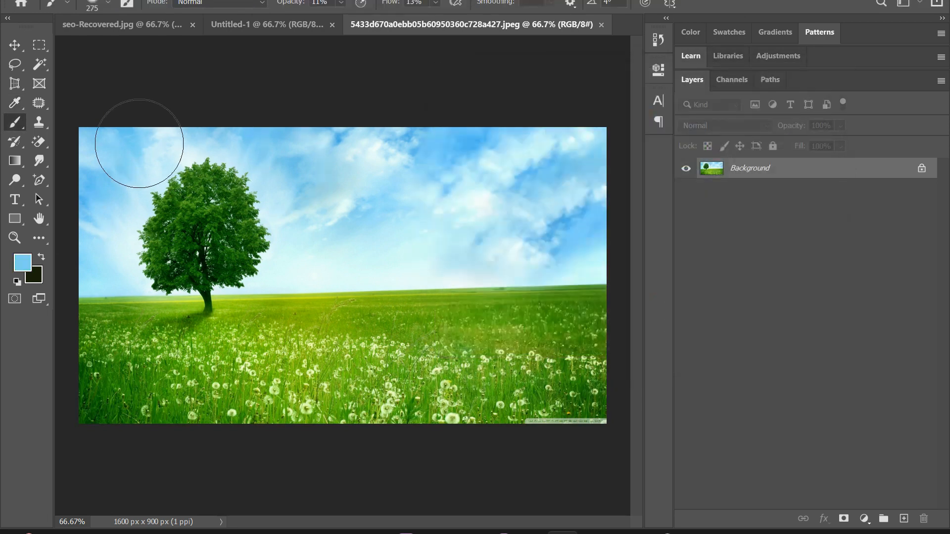
Step: Brush faint blue over the sky near the photo's upper-left corner and unlock the Background layer
left_click(121, 138)
mouse_move(121, 138)
left_mouse_down()
mouse_move(118, 169)
mouse_move(145, 134)
left_mouse_up()
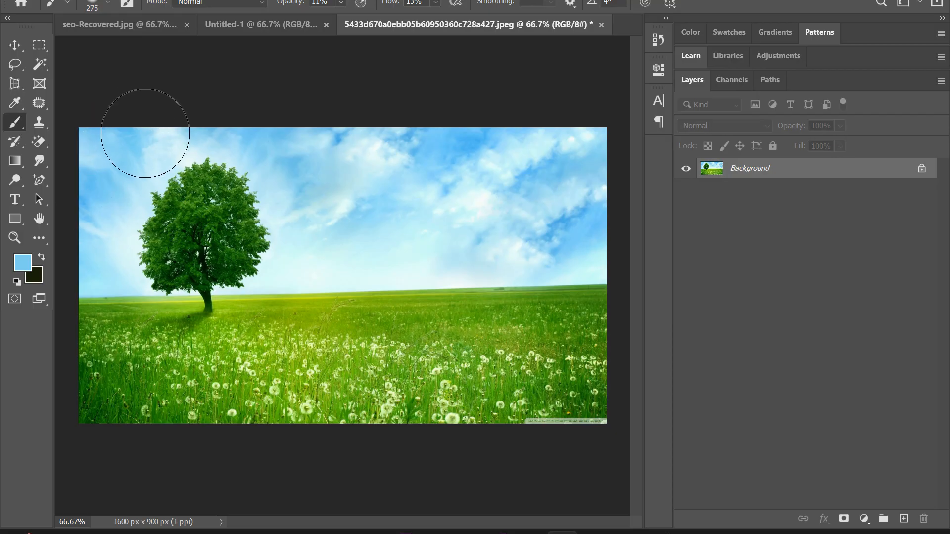
left_click(921, 169)
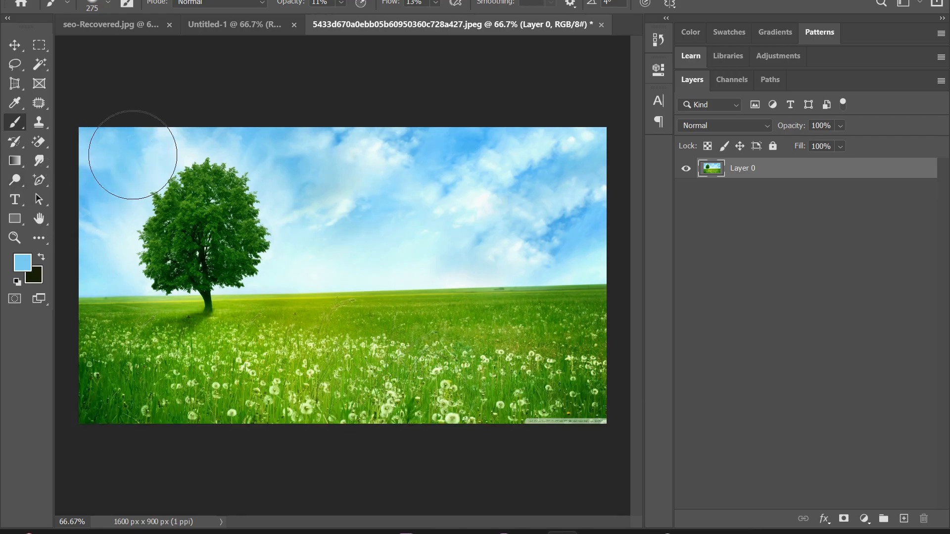
Step: Set the brush flow and opacity to 100% and paint solid blue over the clouds around the tree and above the horizon
left_click(436, 4)
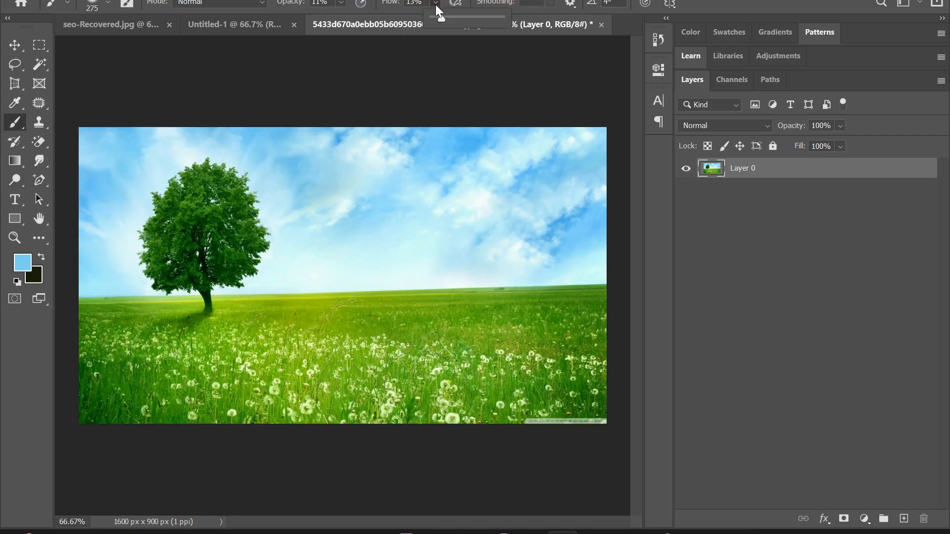
left_click_drag(471, 13, 522, 19)
left_click(345, 4)
left_click_drag(345, 19, 409, 19)
left_click(109, 112)
mouse_move(94, 174)
left_mouse_down()
mouse_move(112, 124)
mouse_move(88, 239)
mouse_move(105, 141)
mouse_move(186, 121)
mouse_move(377, 124)
mouse_move(561, 156)
mouse_move(569, 175)
mouse_move(545, 185)
mouse_move(365, 176)
mouse_move(398, 185)
mouse_move(543, 194)
mouse_move(564, 152)
mouse_move(586, 186)
mouse_move(550, 221)
mouse_move(472, 220)
mouse_move(342, 202)
mouse_move(299, 170)
mouse_move(407, 204)
mouse_move(621, 201)
mouse_move(618, 160)
mouse_move(614, 192)
mouse_move(586, 215)
mouse_move(461, 240)
mouse_move(403, 235)
mouse_move(345, 209)
mouse_move(385, 167)
mouse_move(594, 169)
mouse_move(602, 229)
mouse_move(326, 221)
mouse_move(315, 234)
mouse_move(352, 241)
mouse_move(498, 218)
left_mouse_up()
mouse_move(286, 141)
left_mouse_down()
mouse_move(314, 218)
mouse_move(445, 233)
mouse_move(581, 220)
mouse_move(556, 149)
left_mouse_up()
left_click_drag(103, 259, 102, 257)
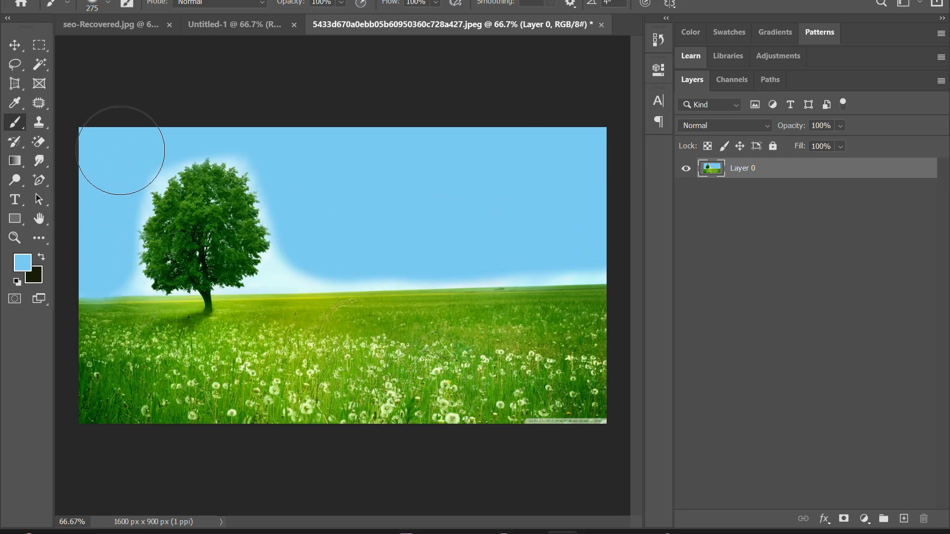
Step: Switch to the regular Eraser tool in place of the Magic Eraser
left_click(15, 48)
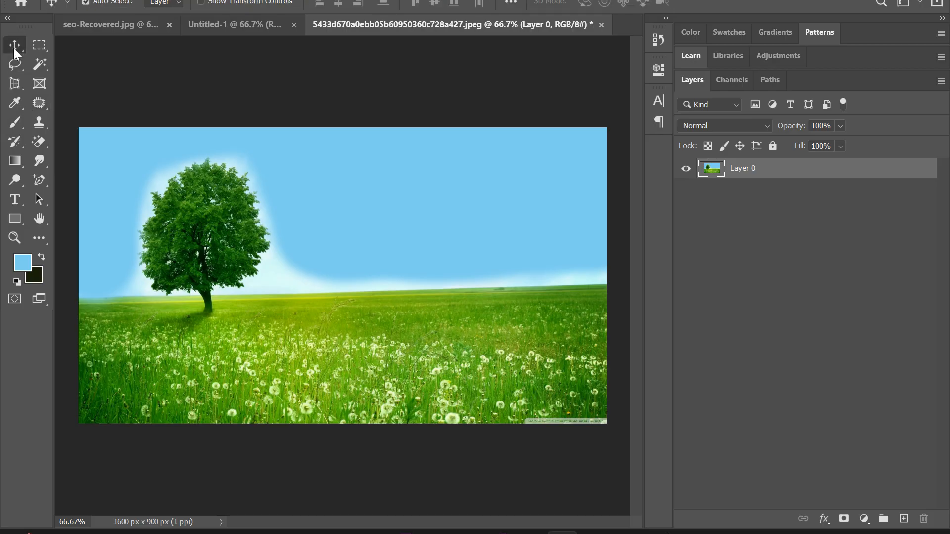
left_click(36, 148)
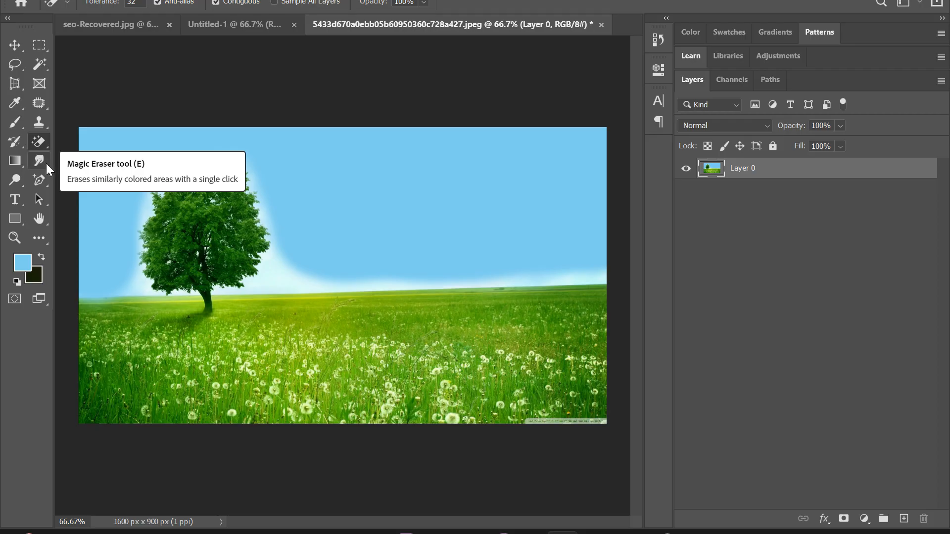
right_click(42, 144)
left_click(74, 140)
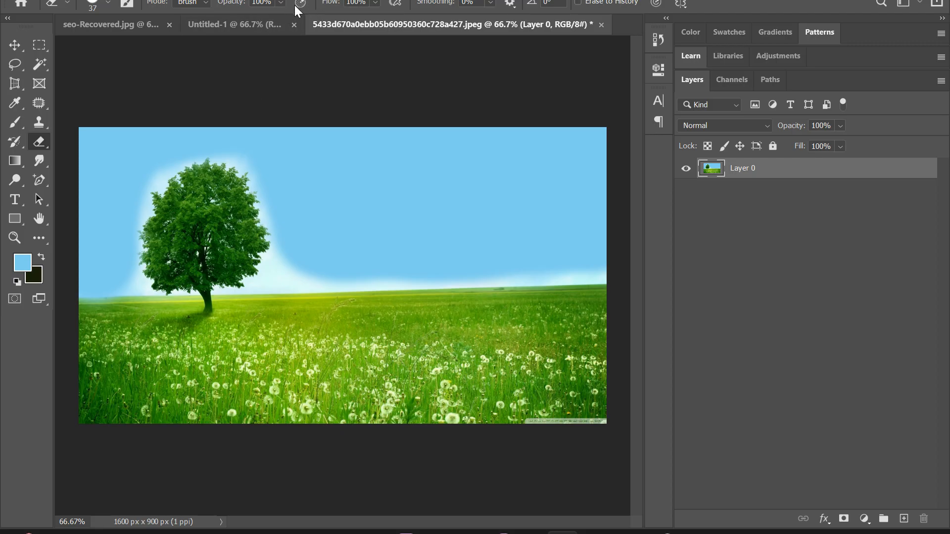
Step: Set the eraser's flow to 46% and opacity to 27%, and try a zigzag erase in the blue sky before undoing it
left_click(375, 6)
left_click(364, 18)
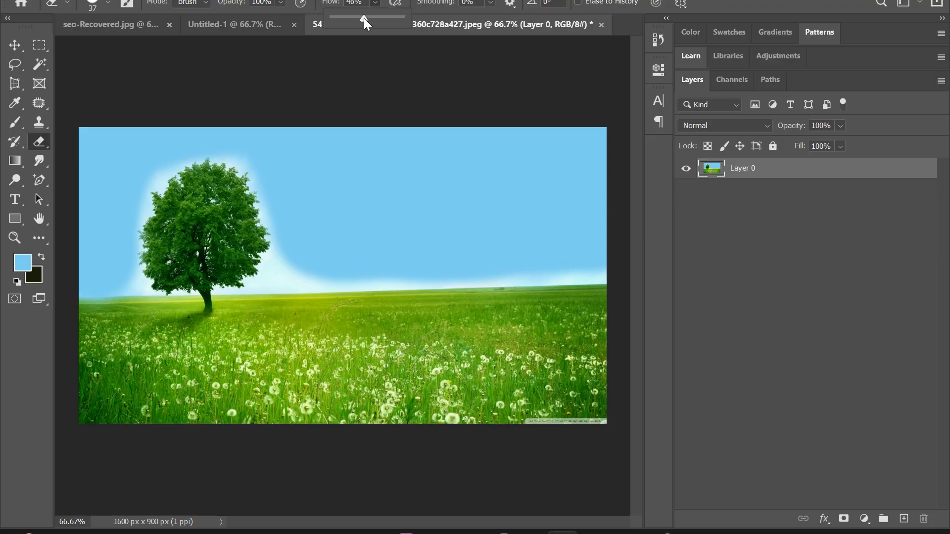
left_click(281, 6)
left_click(258, 18)
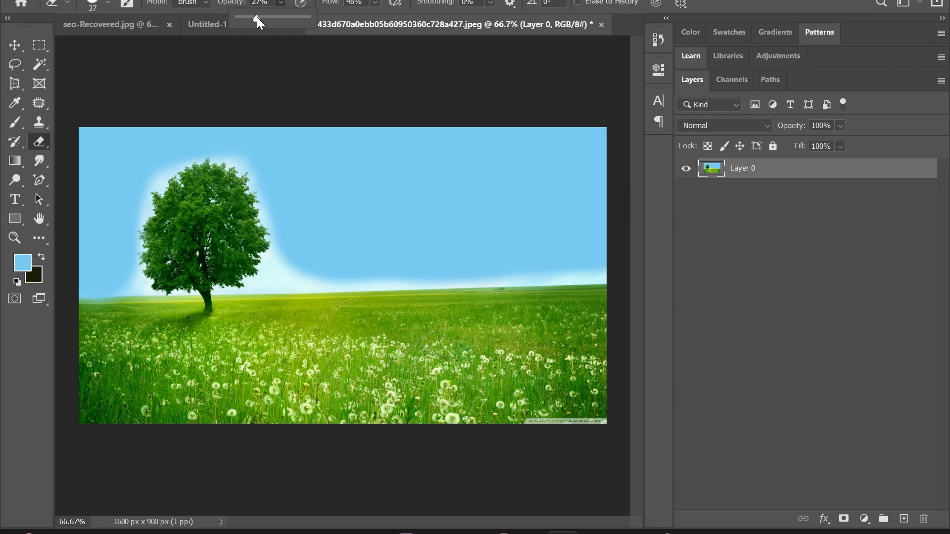
mouse_move(373, 177)
left_mouse_down()
mouse_move(524, 191)
mouse_move(439, 231)
left_mouse_up()
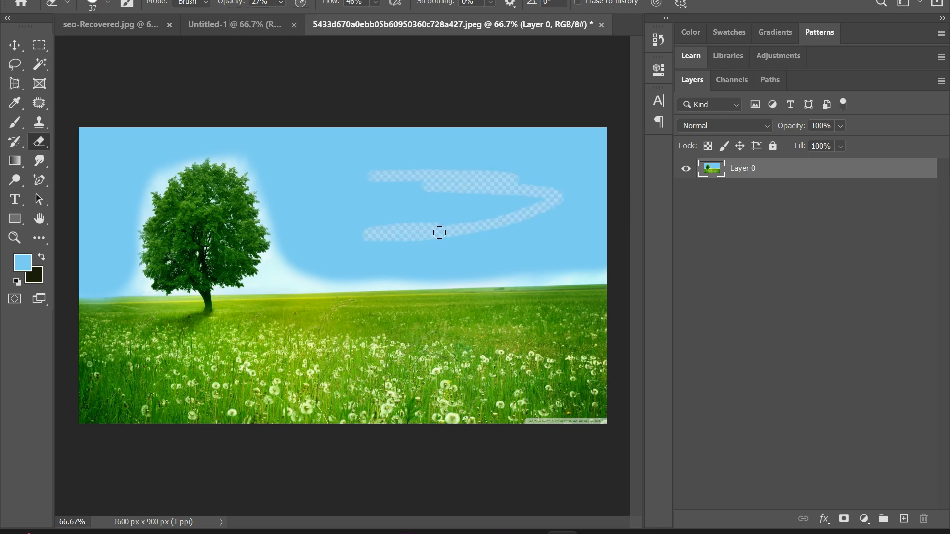
key("ctrl+z")
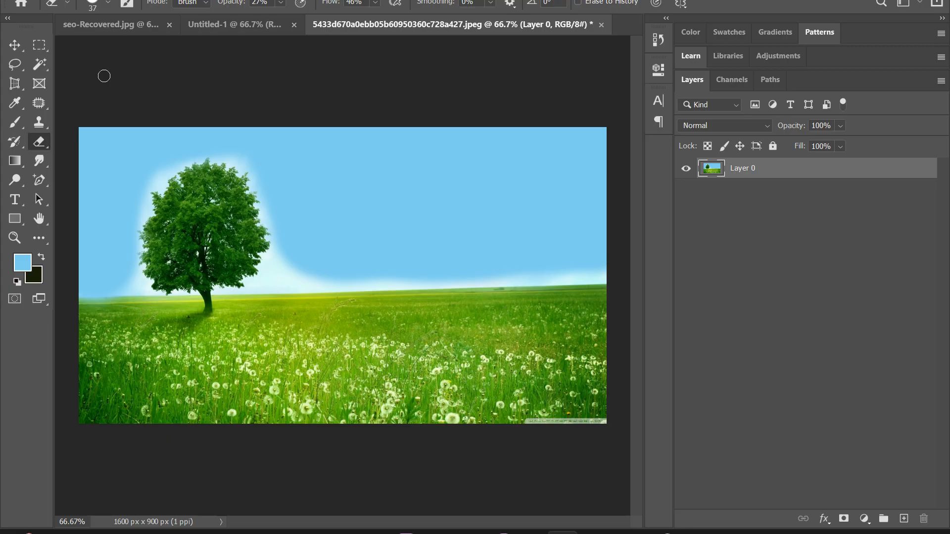
Step: Leave the eraser settings as they are and switch back to the Brush tool
left_click(40, 1)
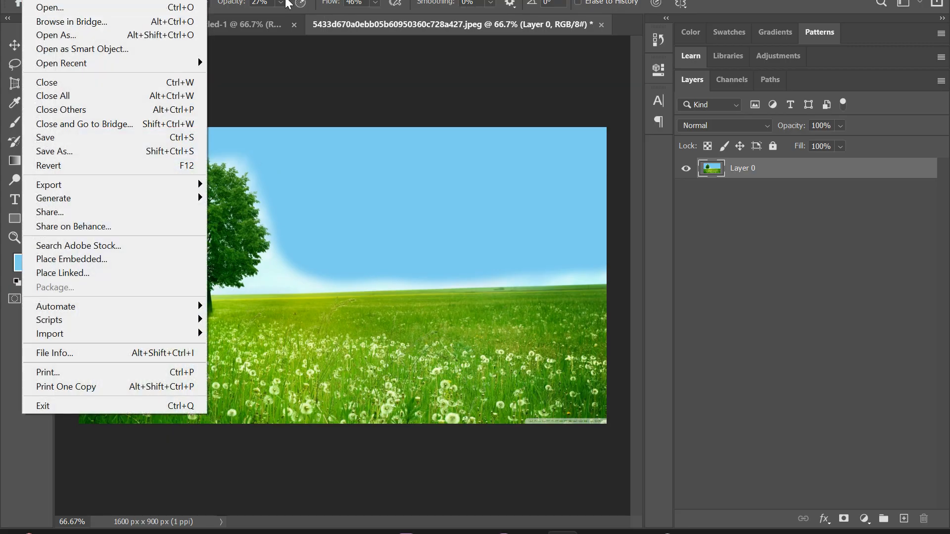
left_click(285, 5)
left_click(282, 6)
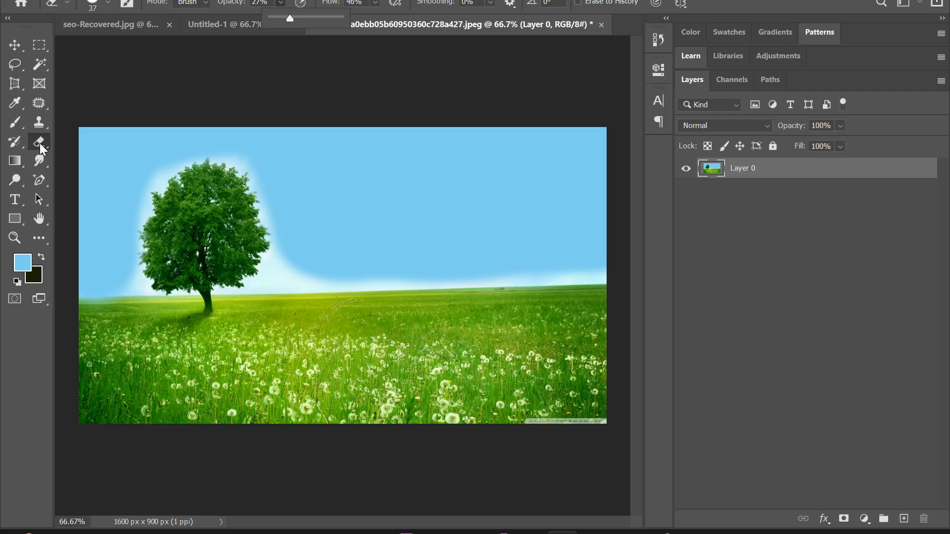
left_click(14, 123)
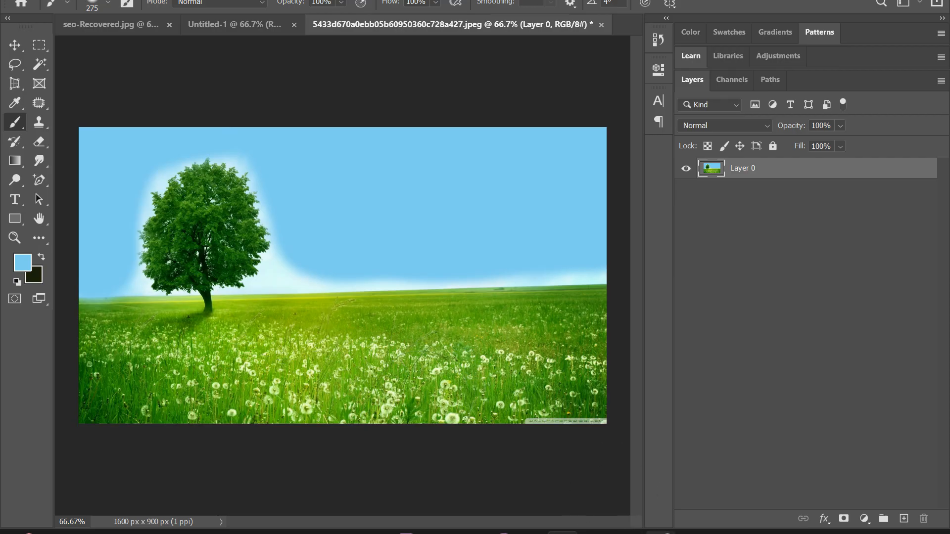
mouse_move(658, 533)
left_click(584, 489)
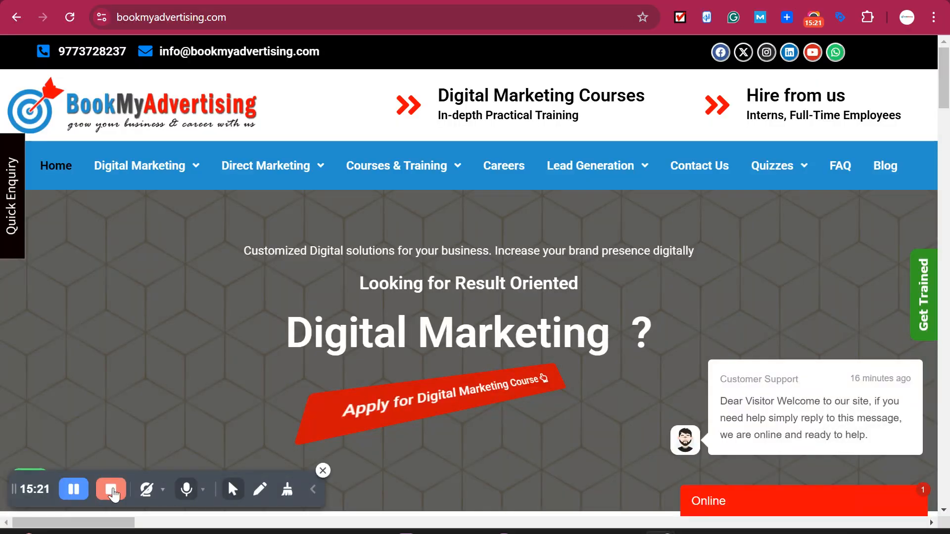